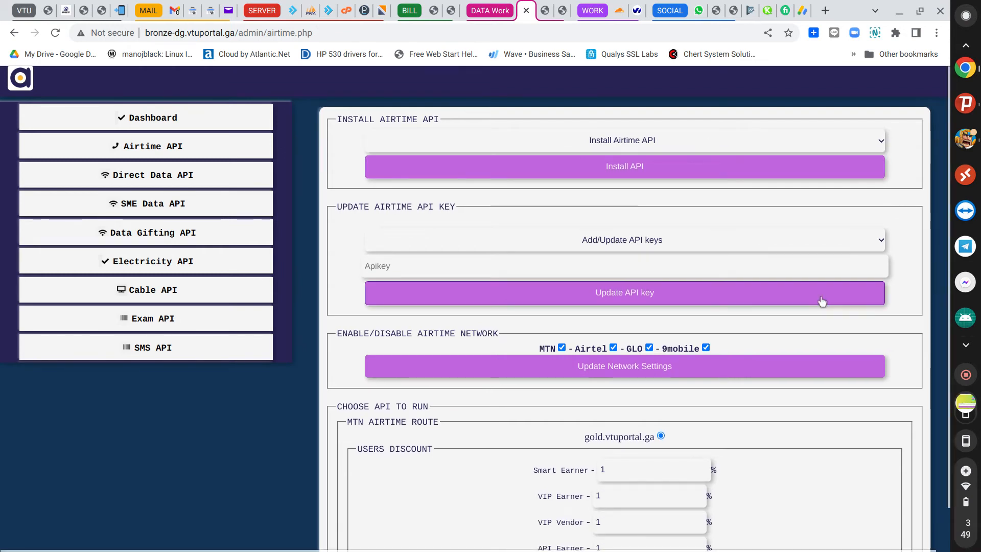
- Try to install the gold.vtuportal.ga airtime API
{"action": "left_click", "coordinate": [607, 145]}
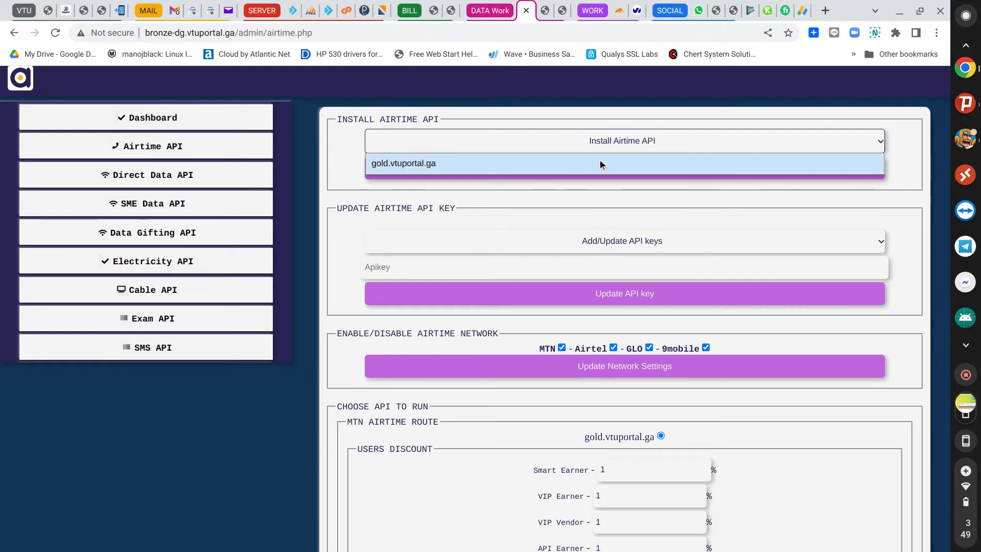
{"action": "left_click", "coordinate": [599, 163]}
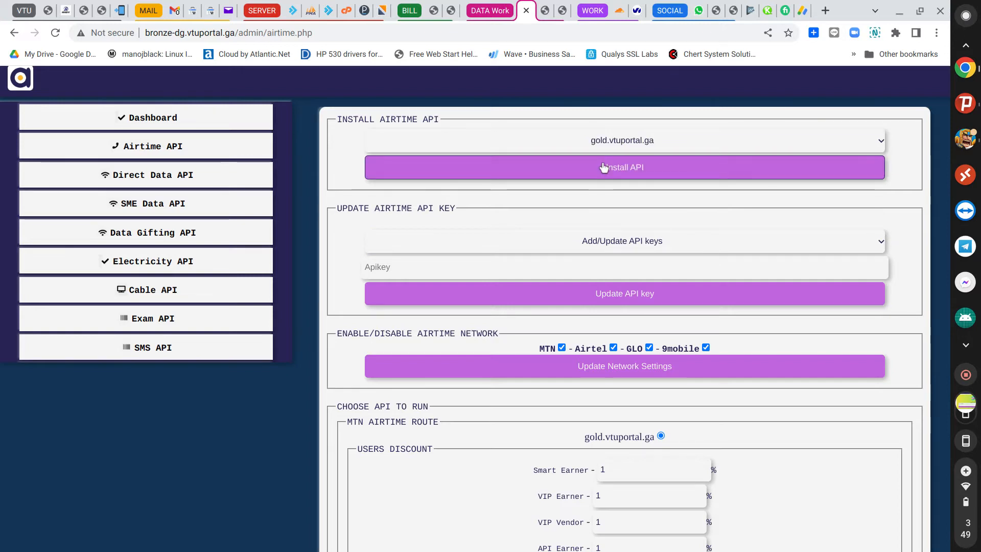
{"action": "left_click", "coordinate": [604, 167]}
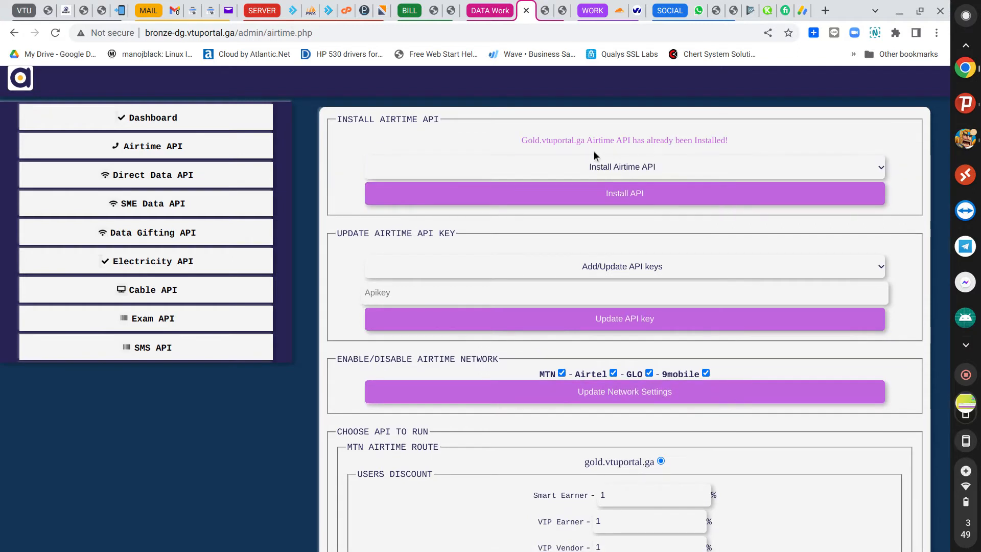
- Fill in a saved API key for gold.vtuportal.ga and update the airtime API key
{"action": "left_click", "coordinate": [607, 271]}
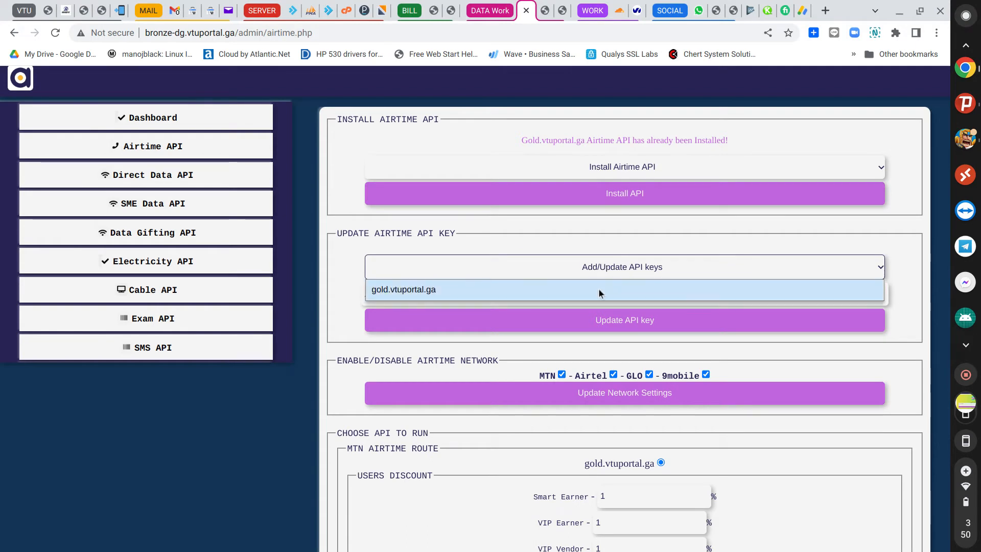
{"action": "left_click", "coordinate": [599, 289]}
{"action": "left_click", "coordinate": [593, 293]}
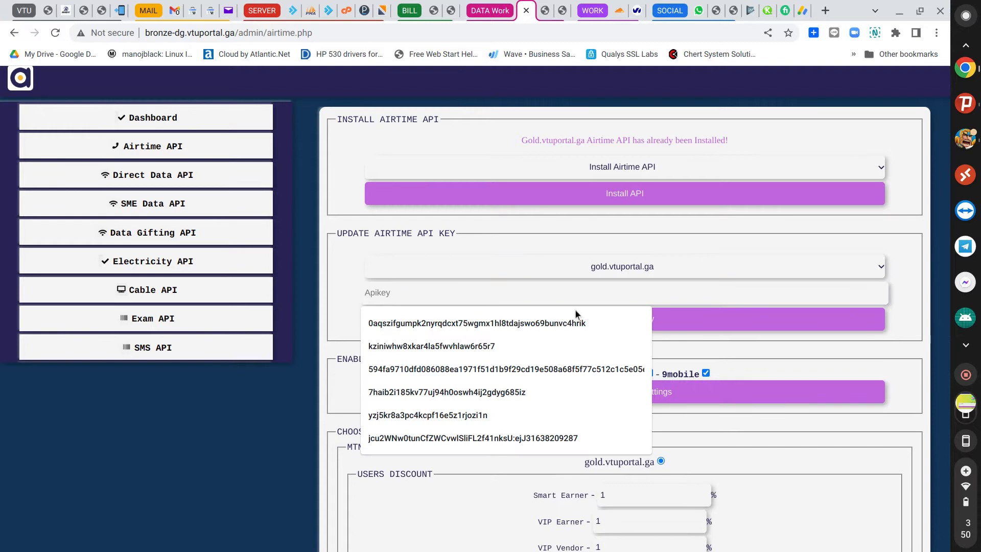
{"action": "left_click", "coordinate": [554, 345]}
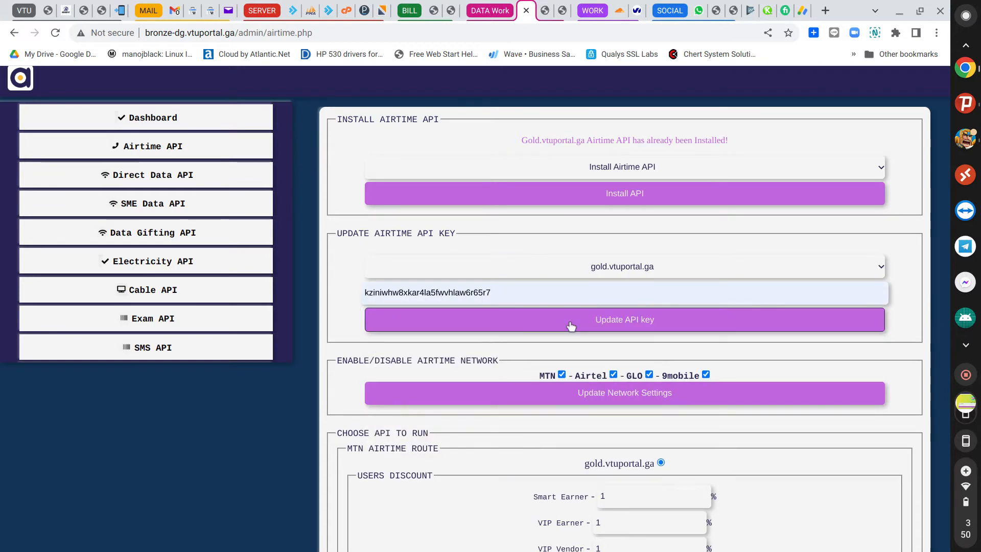
{"action": "left_click", "coordinate": [618, 322]}
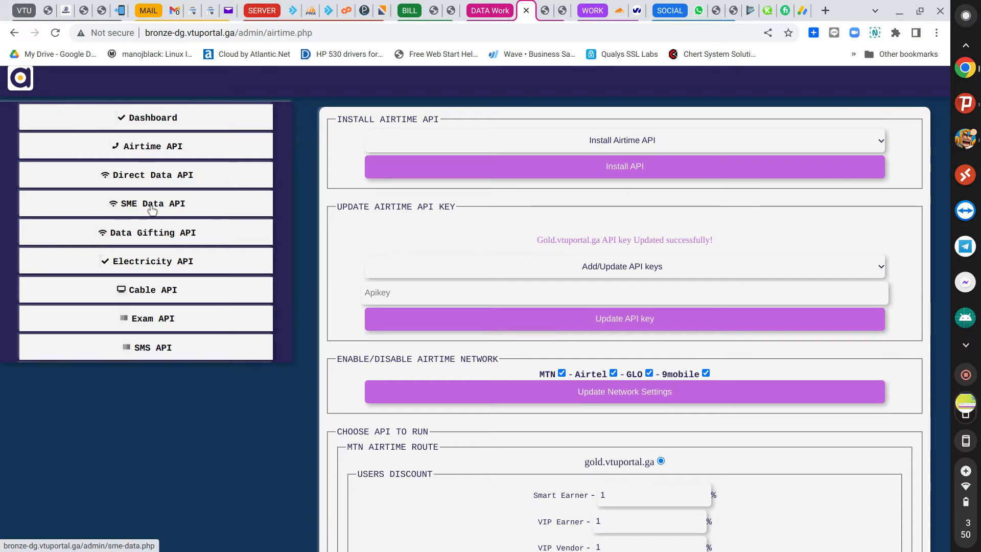
{"action": "scroll", "coordinate": [563, 273], "scroll_direction": "down", "scroll_amount": 2}
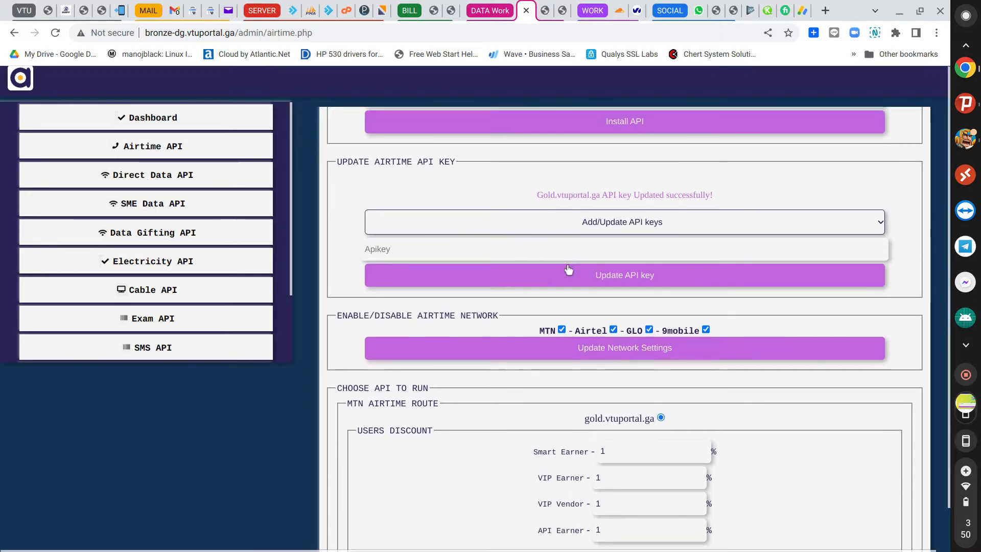
{"action": "scroll", "coordinate": [596, 276], "scroll_direction": "down", "scroll_amount": 3}
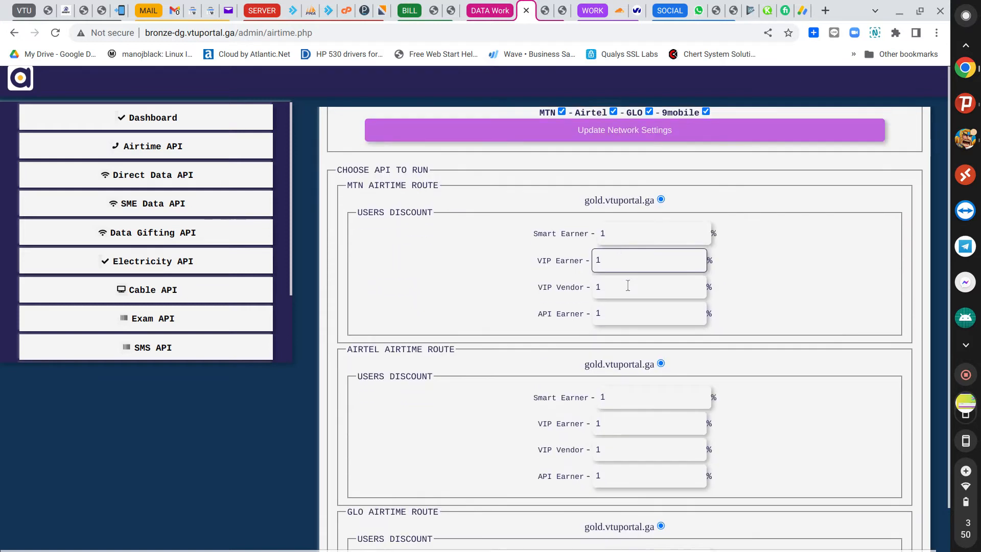
{"action": "left_click", "coordinate": [633, 251]}
{"action": "left_click", "coordinate": [628, 240]}
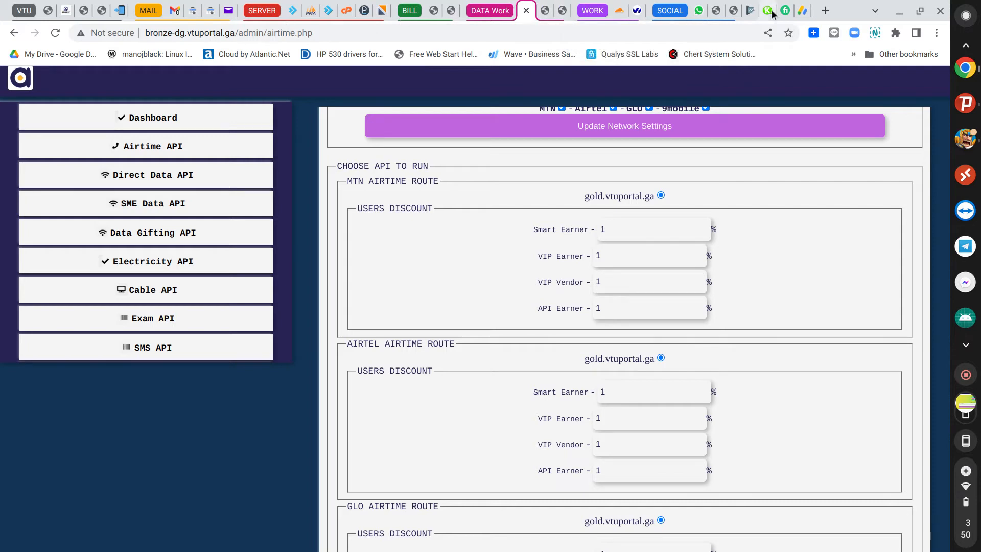
- Open the datagifting.com.ng website in a new browser tab
{"action": "left_click", "coordinate": [827, 11]}
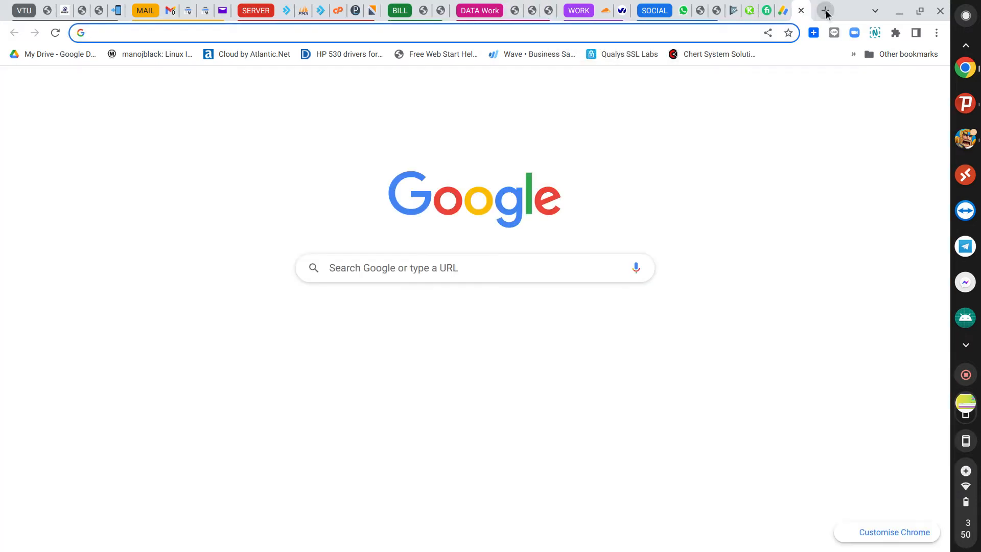
{"action": "type", "text": "data"}
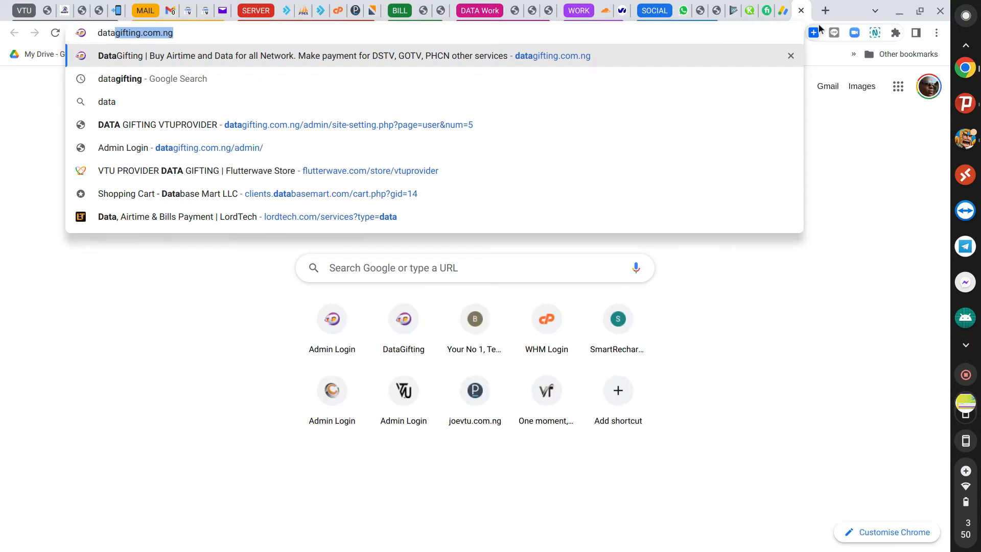
{"action": "key", "text": "Return"}
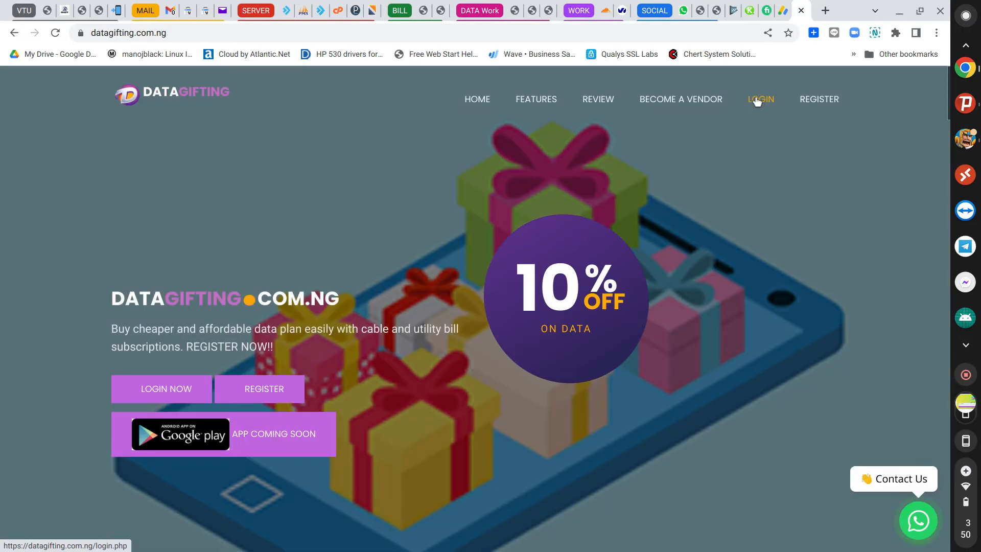
- Log in to the site with a different saved account's e-mail and password, and dismiss the welcome notice
{"action": "left_click", "coordinate": [760, 101]}
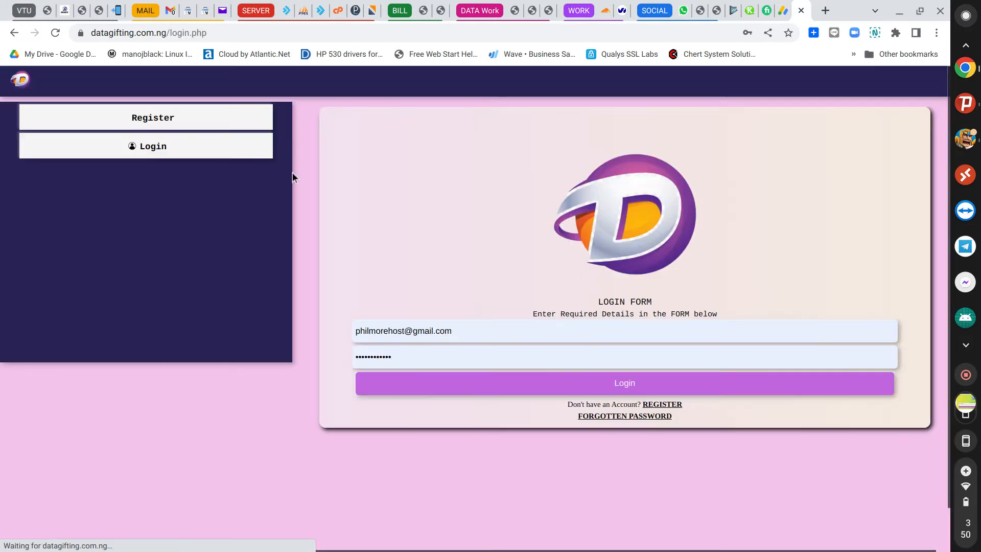
{"action": "left_click", "coordinate": [607, 336]}
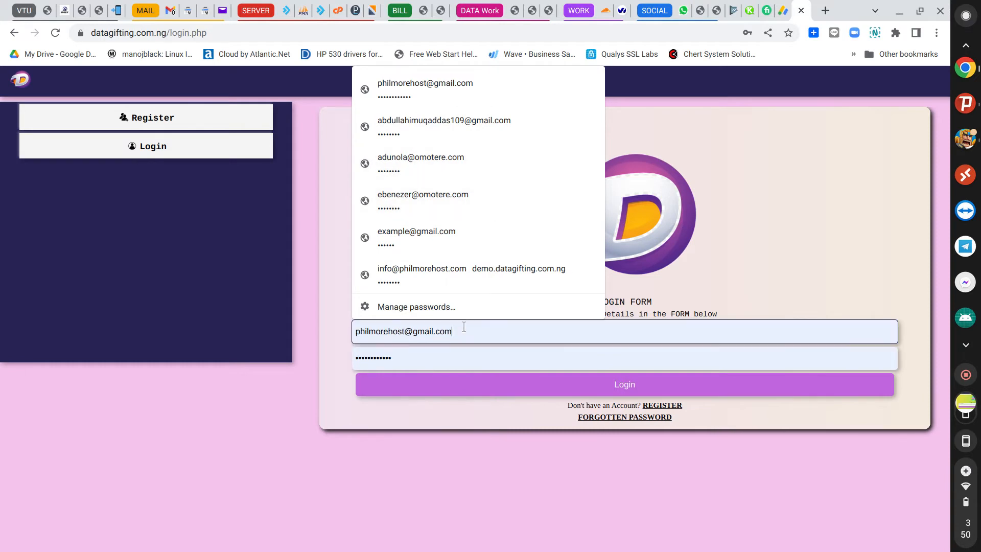
{"action": "left_click", "coordinate": [461, 199]}
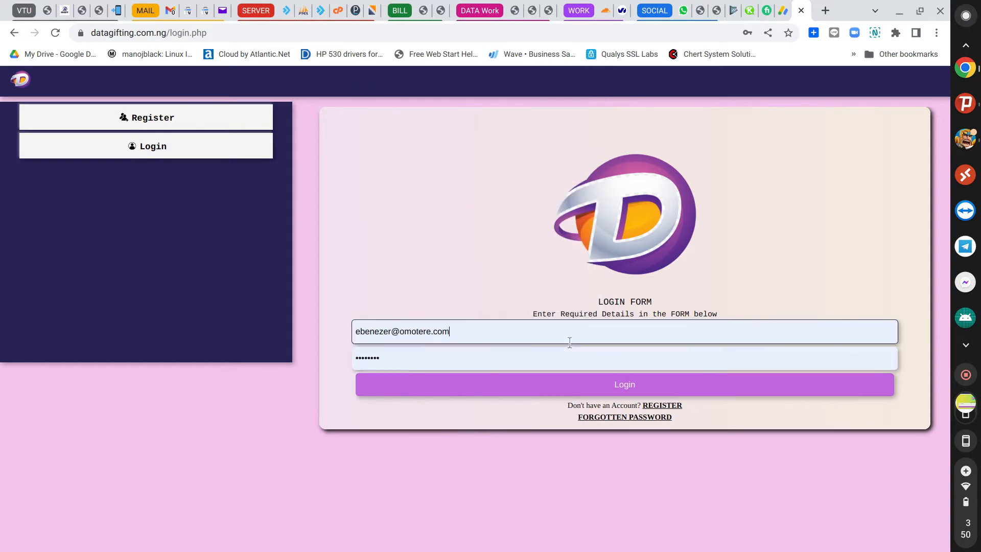
{"action": "left_click", "coordinate": [601, 388]}
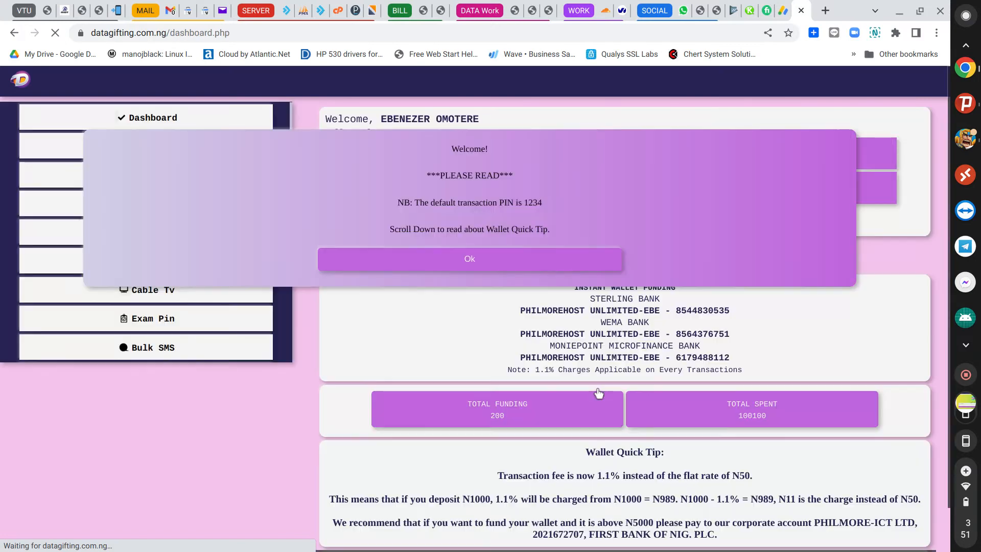
{"action": "left_click", "coordinate": [511, 261]}
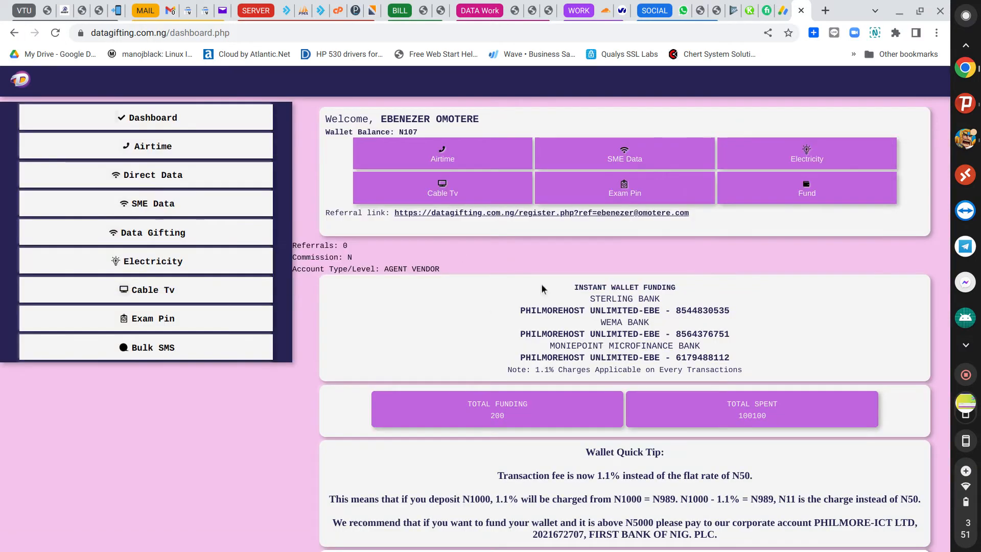
- Open the developer API documentation page, generate a new developer API key and select it for copying
{"action": "scroll", "coordinate": [208, 267], "scroll_direction": "down", "scroll_amount": 5}
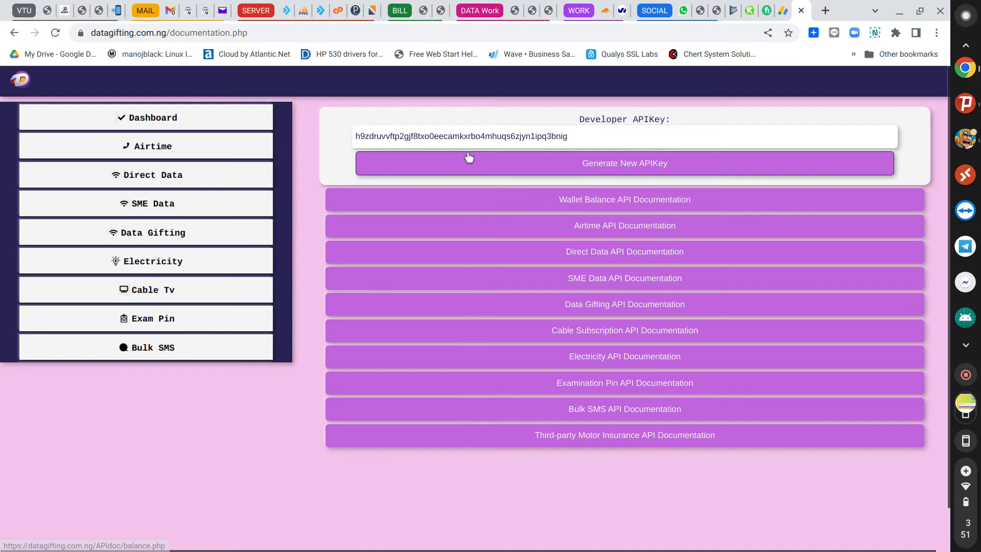
{"action": "left_click", "coordinate": [454, 137]}
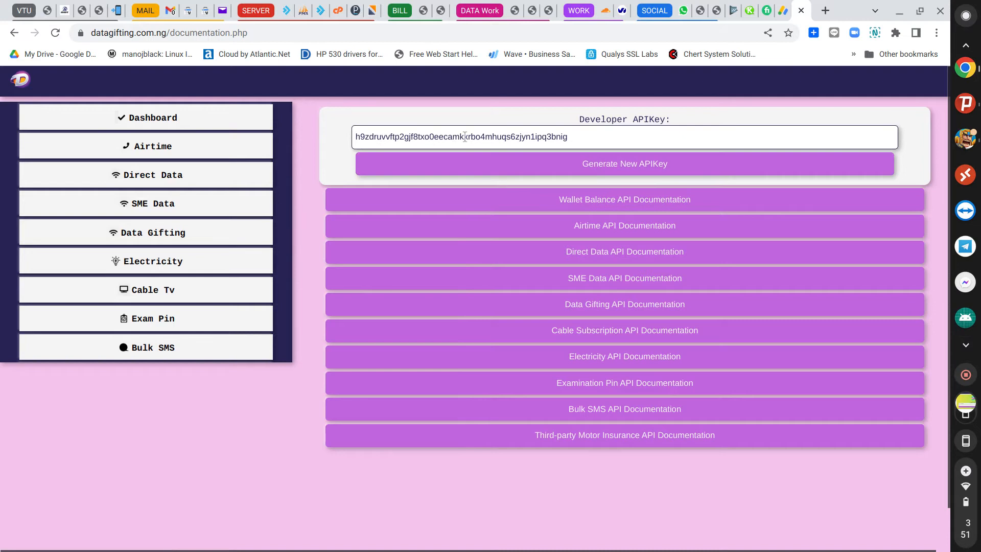
{"action": "double_click", "coordinate": [466, 136]}
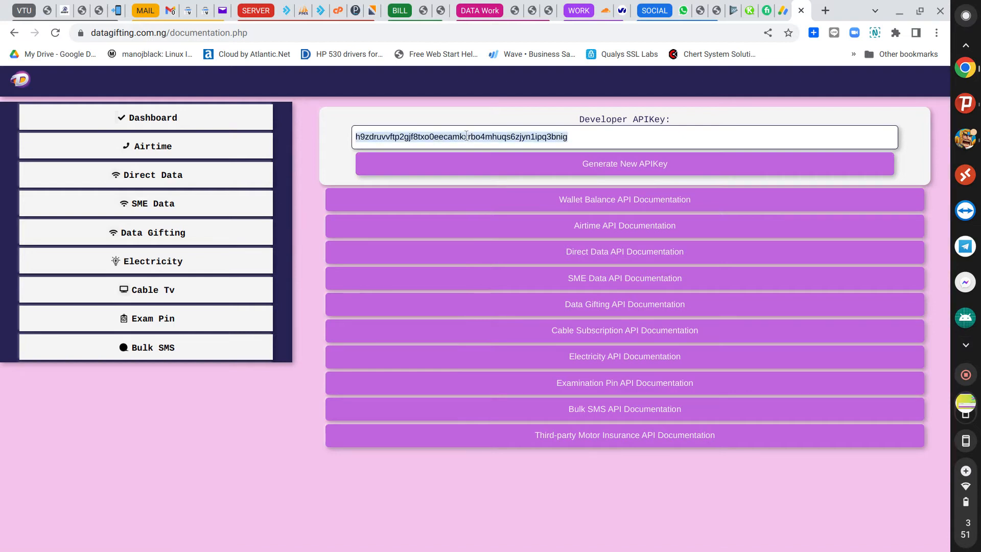
{"action": "left_click", "coordinate": [598, 170]}
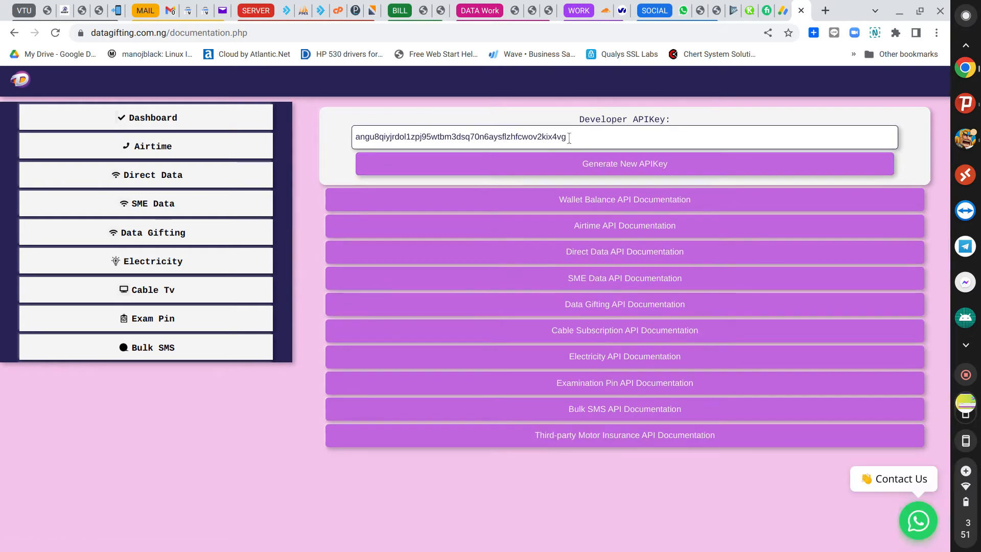
{"action": "left_click", "coordinate": [613, 170]}
{"action": "double_click", "coordinate": [426, 137]}
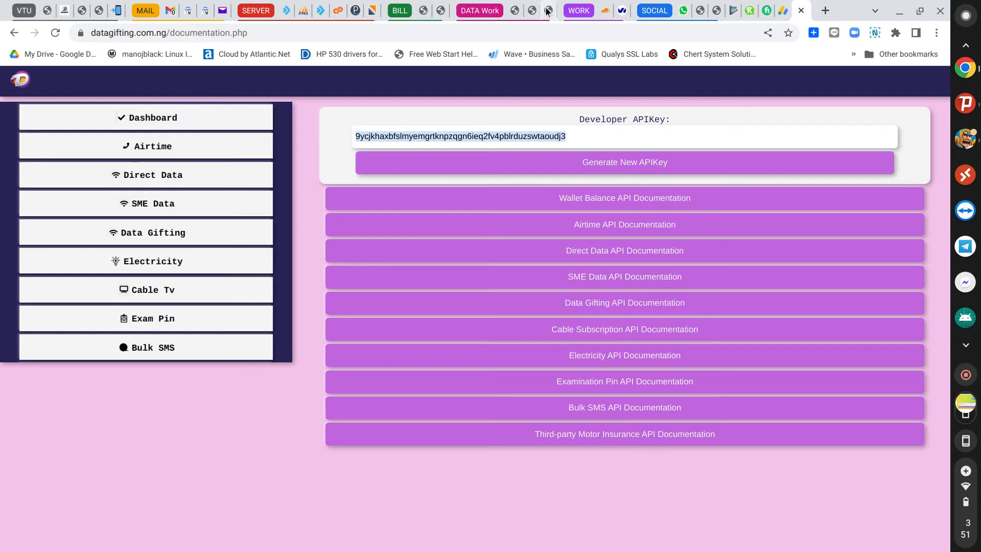
- Return to the airtime API settings and choose gold.vtuportal.ga for both the API key update and the API installation
{"action": "left_click", "coordinate": [514, 9]}
{"action": "scroll", "coordinate": [583, 220], "scroll_direction": "up", "scroll_amount": 5}
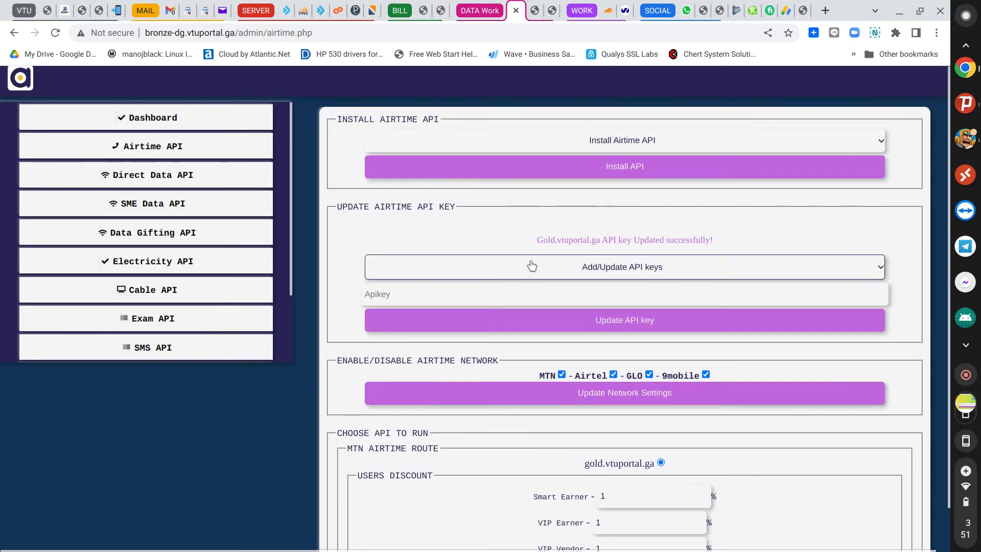
{"action": "left_click", "coordinate": [519, 292]}
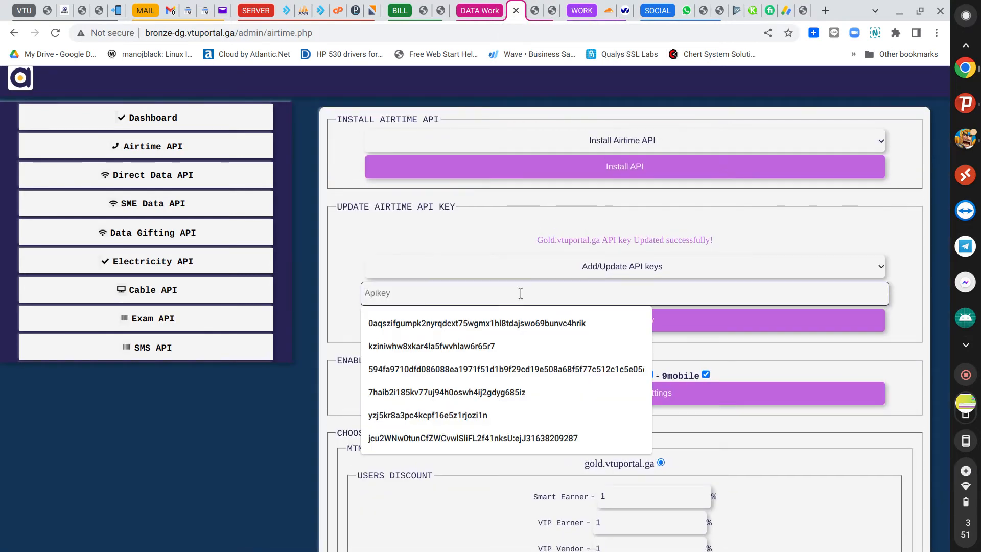
{"action": "left_click", "coordinate": [585, 274]}
{"action": "left_click", "coordinate": [585, 274]}
{"action": "left_click", "coordinate": [585, 283]}
{"action": "left_click", "coordinate": [628, 138]}
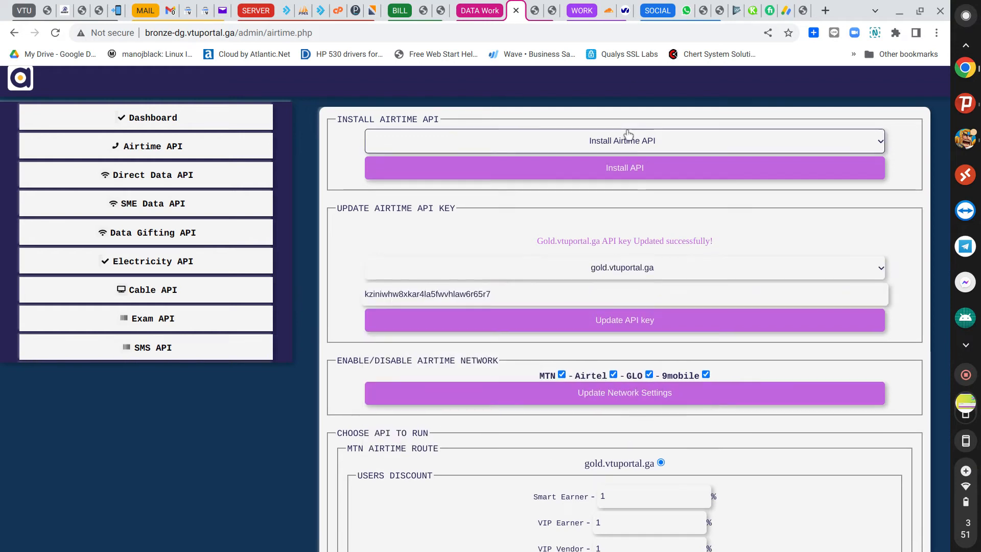
{"action": "left_click", "coordinate": [616, 167]}
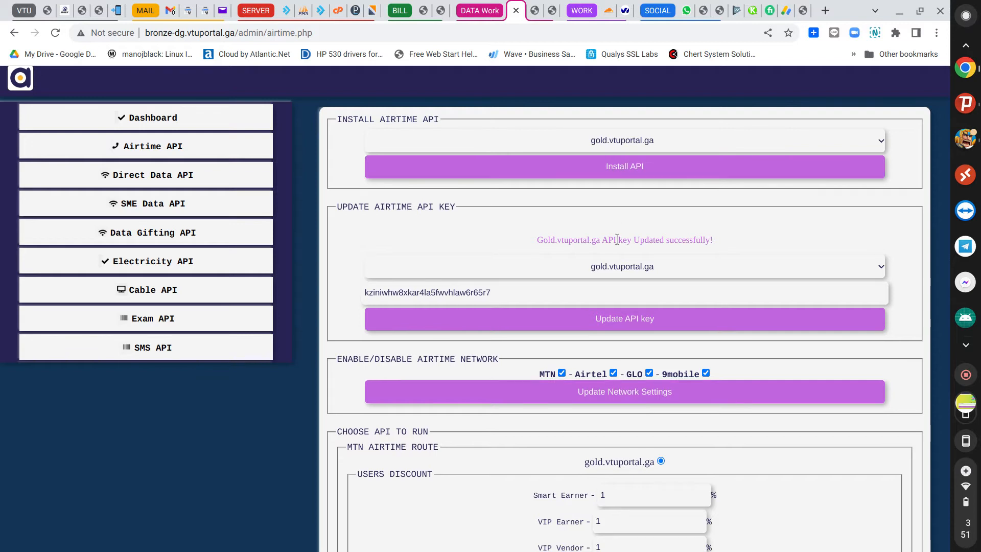
- Replace the gold.vtuportal.ga airtime API key with the copied developer API key and update it
{"action": "left_click", "coordinate": [617, 279]}
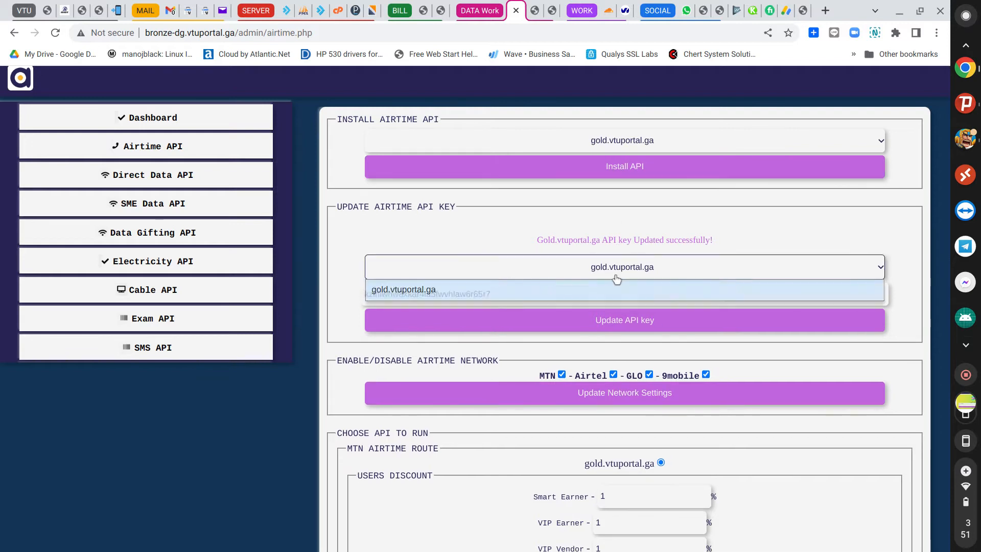
{"action": "left_click", "coordinate": [609, 293]}
{"action": "triple_click", "coordinate": [608, 294]}
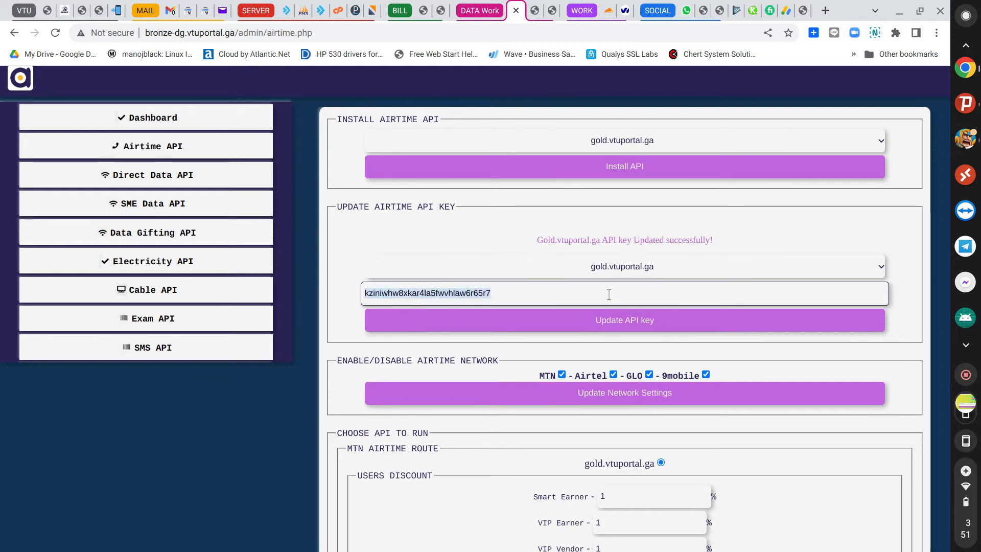
{"action": "key", "text": "ctrl+v"}
{"action": "left_click", "coordinate": [606, 321]}
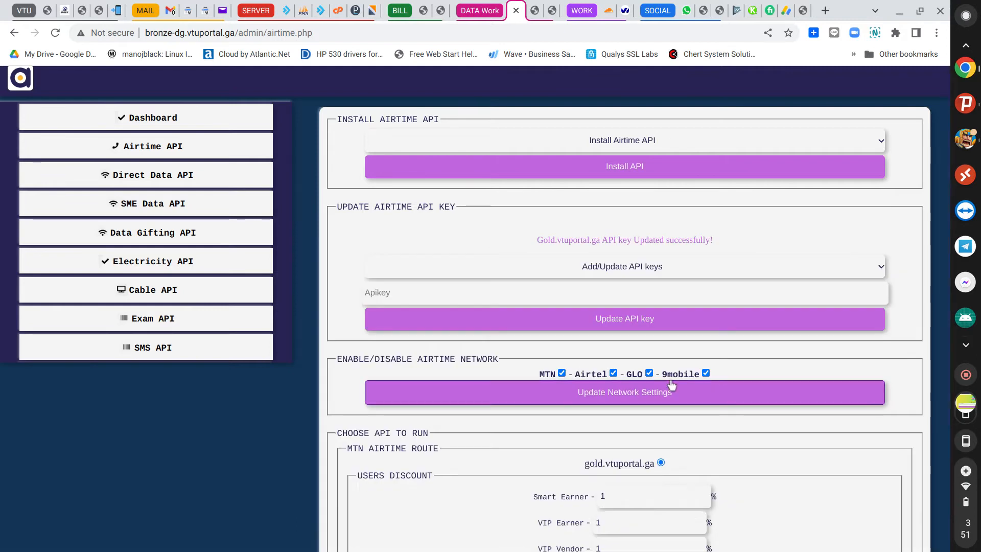
- Update the airtime network settings with MTN, Airtel, GLO and 9mobile enabled
{"action": "left_click", "coordinate": [624, 399]}
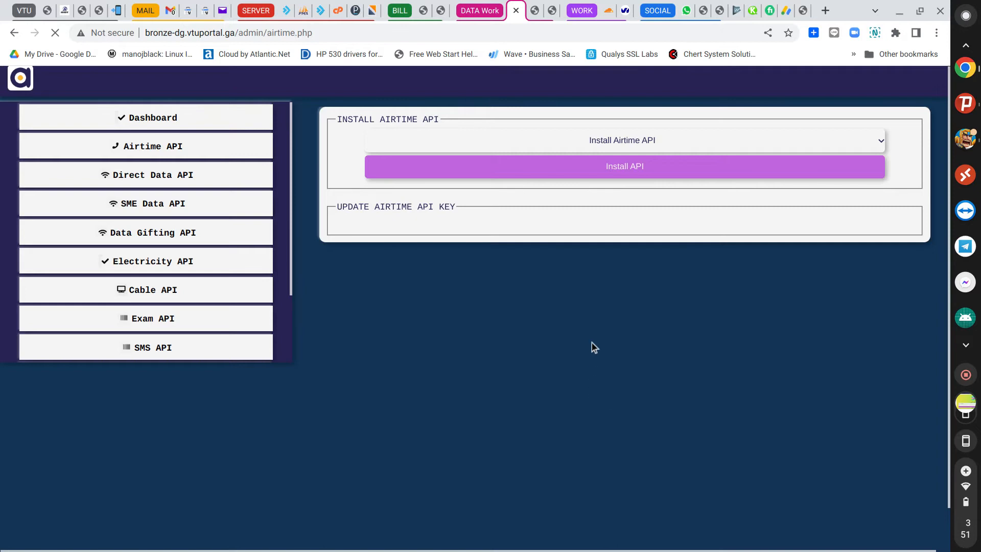
{"action": "scroll", "coordinate": [667, 450], "scroll_direction": "down", "scroll_amount": 1}
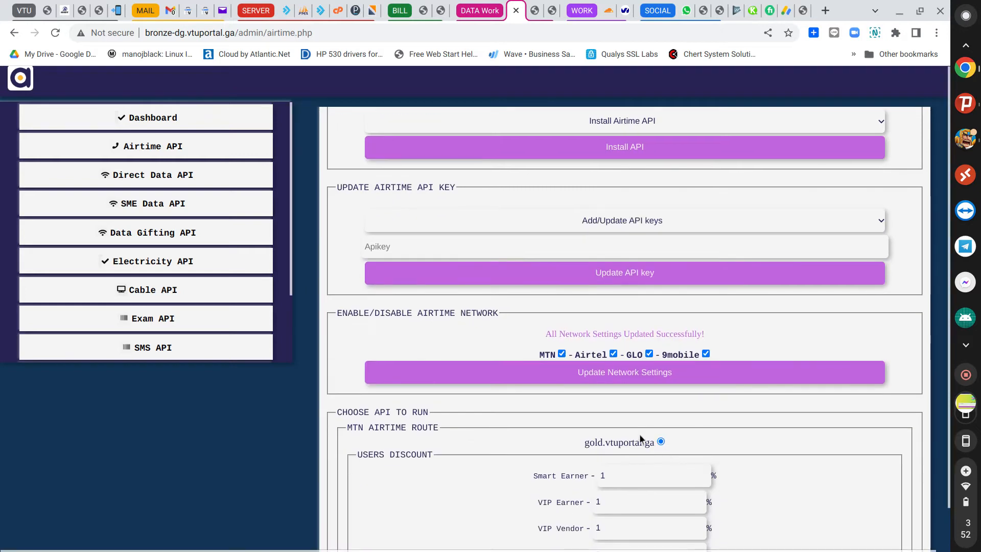
{"action": "scroll", "coordinate": [659, 425], "scroll_direction": "down", "scroll_amount": 2}
{"action": "left_click", "coordinate": [670, 400]}
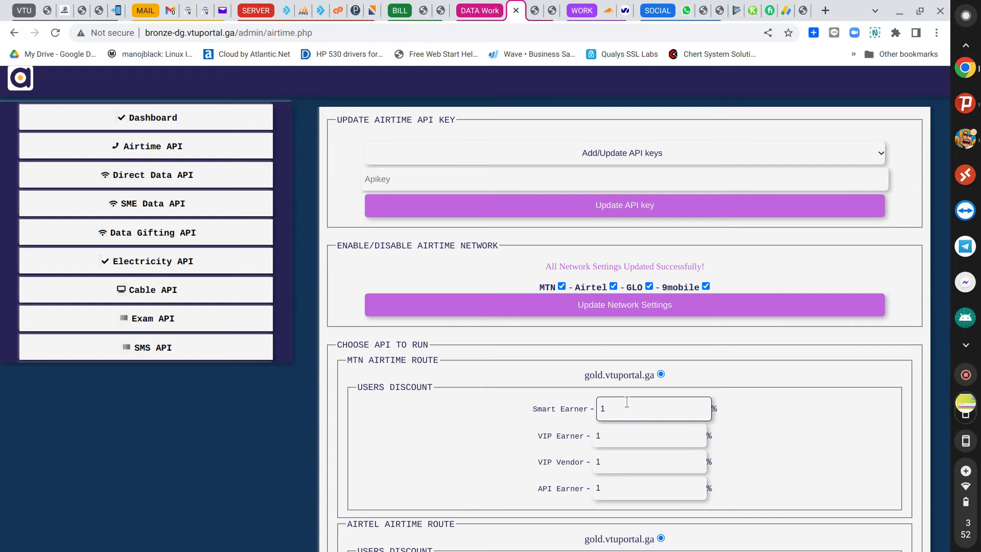
- Switch back to the datagifting.com.ng documentation and open the Airtime API documentation to examine the discount rates per network
{"action": "left_click", "coordinate": [796, 14]}
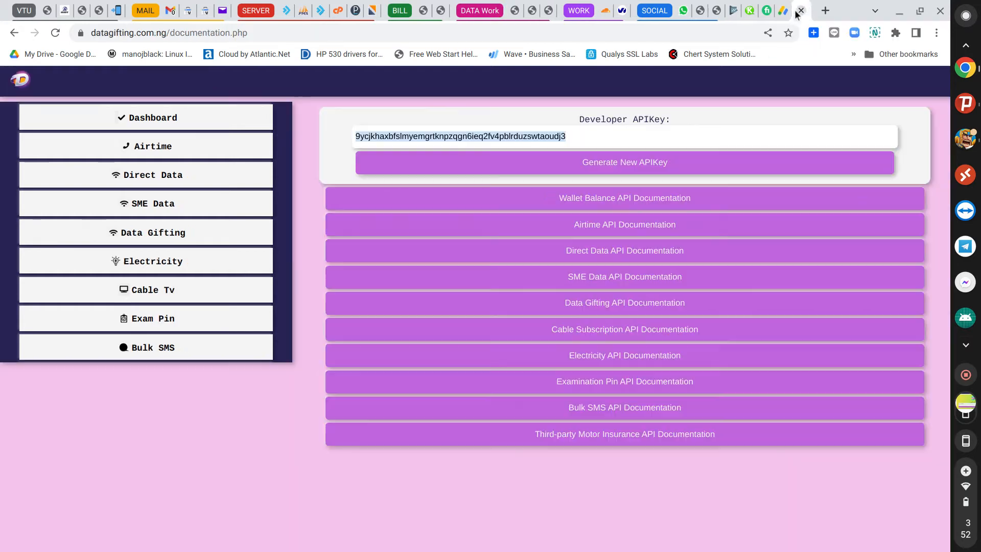
{"action": "left_click", "coordinate": [619, 232]}
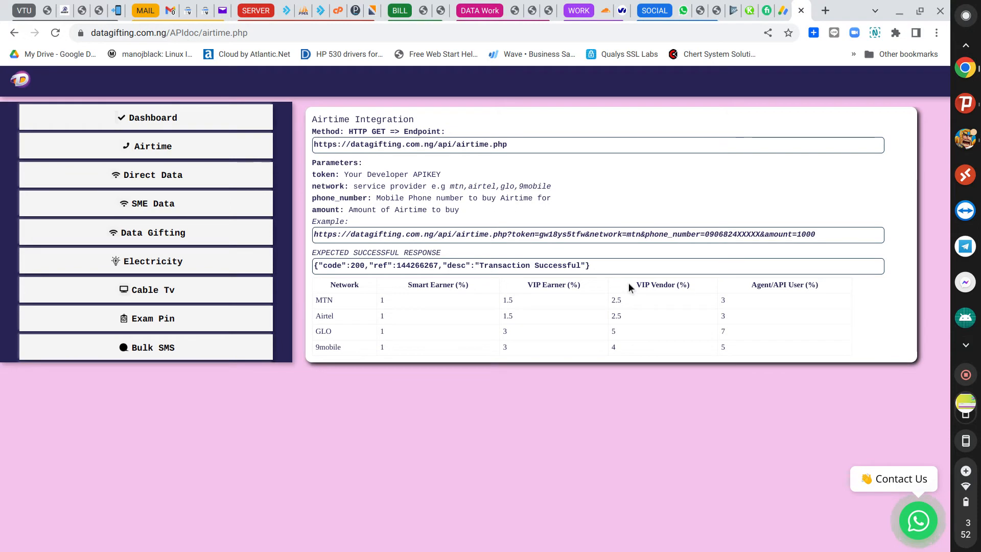
- Examine the VIP Vendor column of the documented airtime discount table, including the MTN rate
{"action": "left_click_drag", "start_coordinate": [611, 299], "coordinate": [623, 333]}
{"action": "left_click", "coordinate": [632, 325]}
{"action": "left_click_drag", "start_coordinate": [635, 285], "coordinate": [698, 281]}
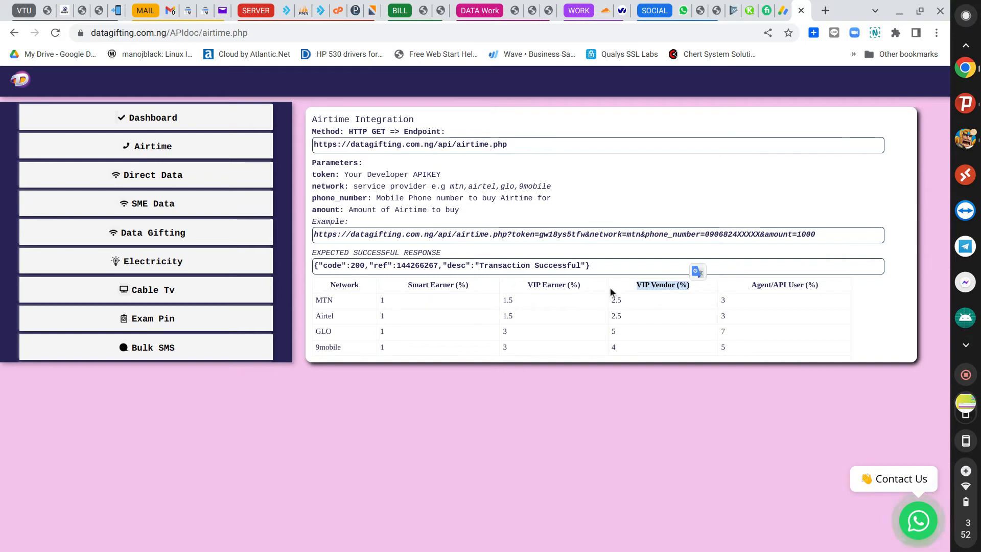
{"action": "left_click_drag", "start_coordinate": [627, 287], "coordinate": [690, 286]}
{"action": "left_click", "coordinate": [658, 309]}
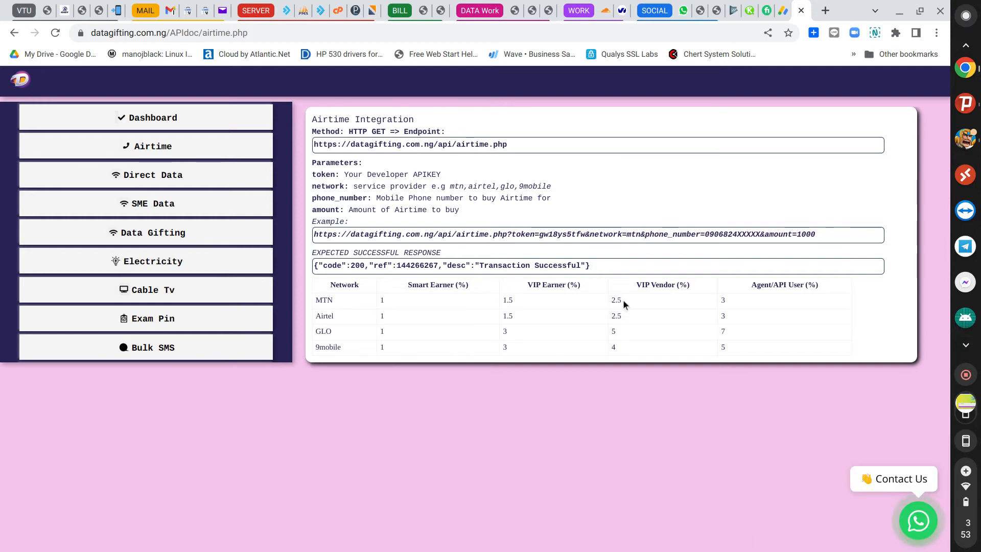
{"action": "double_click", "coordinate": [615, 301]}
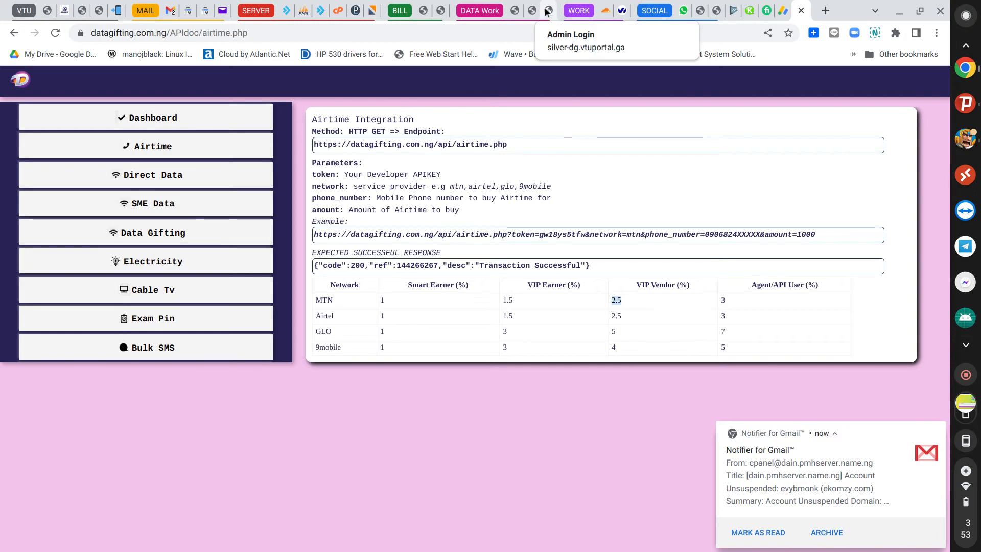
- Return to the bronze-dg.vtuportal.ga airtime settings and set the MTN discounts to 2% for API Earner and 1.5% for VIP Vendor
{"action": "left_click", "coordinate": [515, 6]}
{"action": "scroll", "coordinate": [627, 312], "scroll_direction": "down", "scroll_amount": 3}
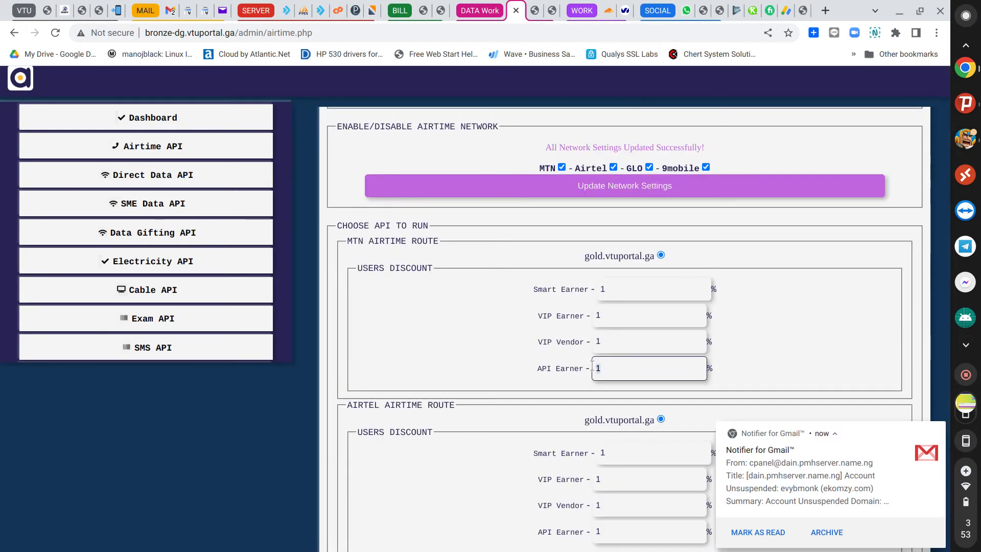
{"action": "type", "text": "2"}
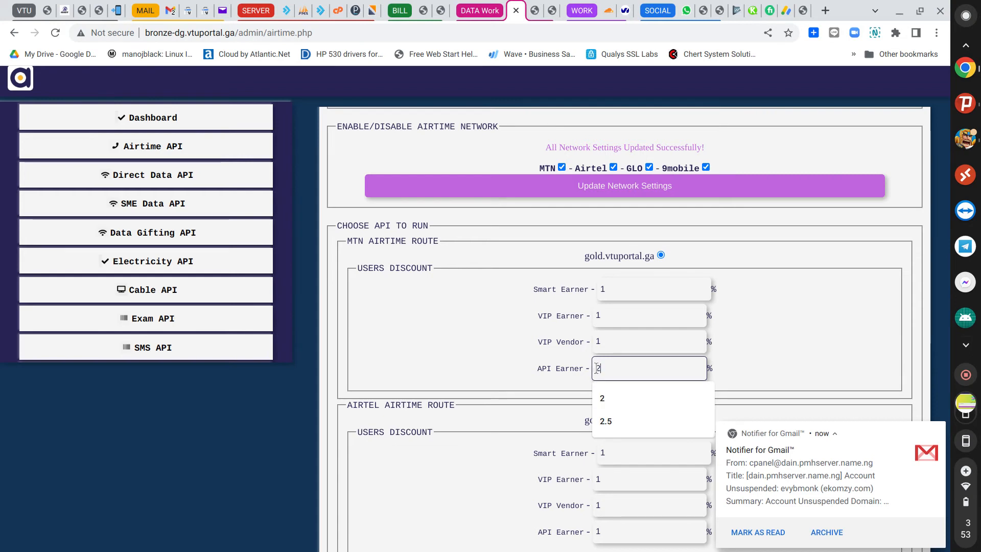
{"action": "left_click", "coordinate": [611, 343]}
{"action": "left_click", "coordinate": [624, 372]}
{"action": "left_click", "coordinate": [609, 314]}
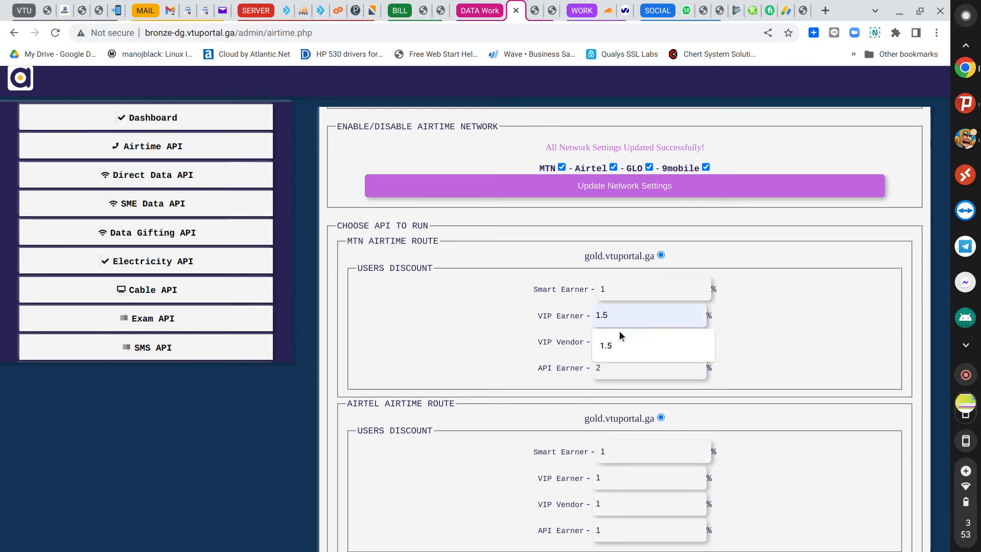
- Set the MTN airtime route's Smart Earner discount to 0.5%
{"action": "left_click", "coordinate": [642, 294]}
{"action": "double_click", "coordinate": [642, 291]}
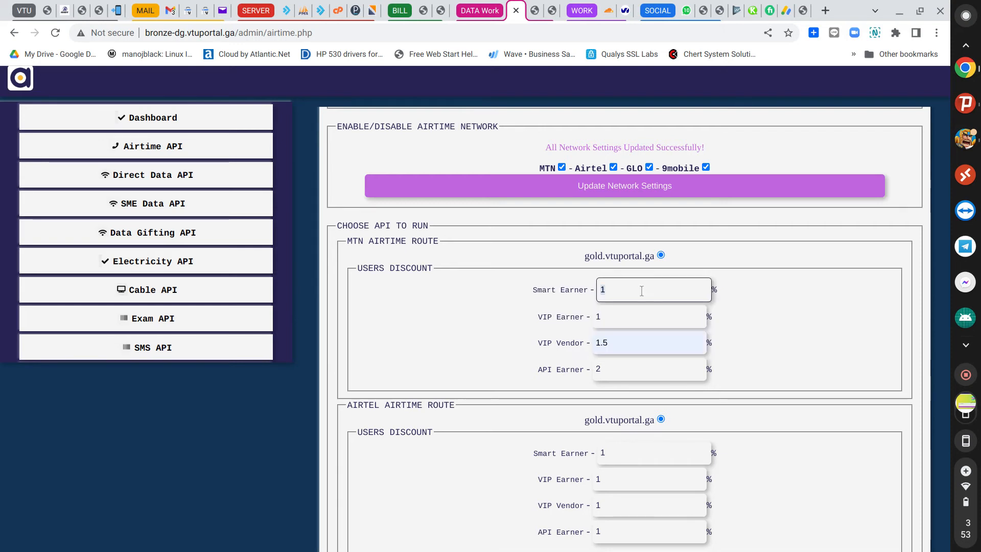
{"action": "type", "text": "0"}
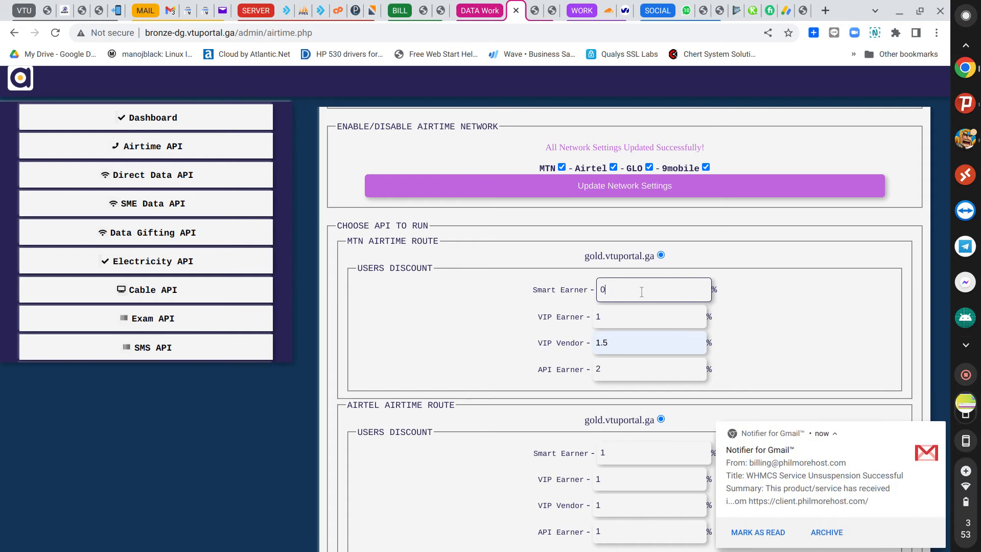
{"action": "type", "text": ".5"}
{"action": "left_click", "coordinate": [724, 308]}
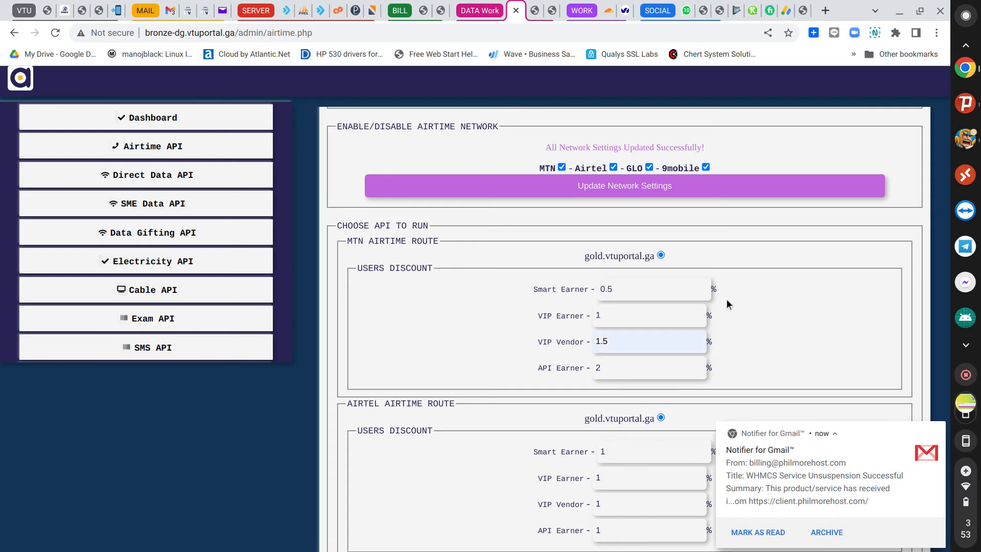
{"action": "left_click_drag", "start_coordinate": [535, 288], "coordinate": [597, 289]}
{"action": "left_click", "coordinate": [547, 289]}
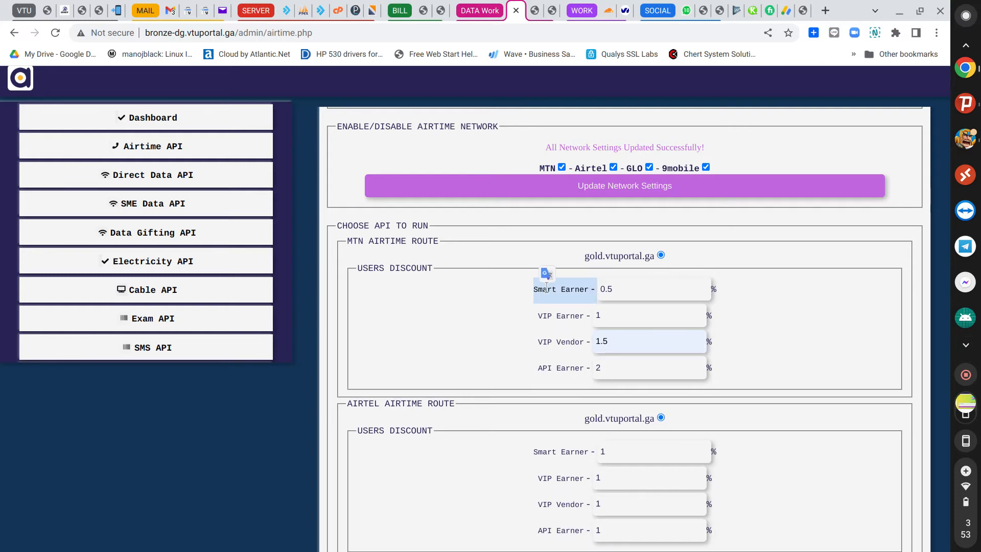
{"action": "left_click", "coordinate": [552, 286]}
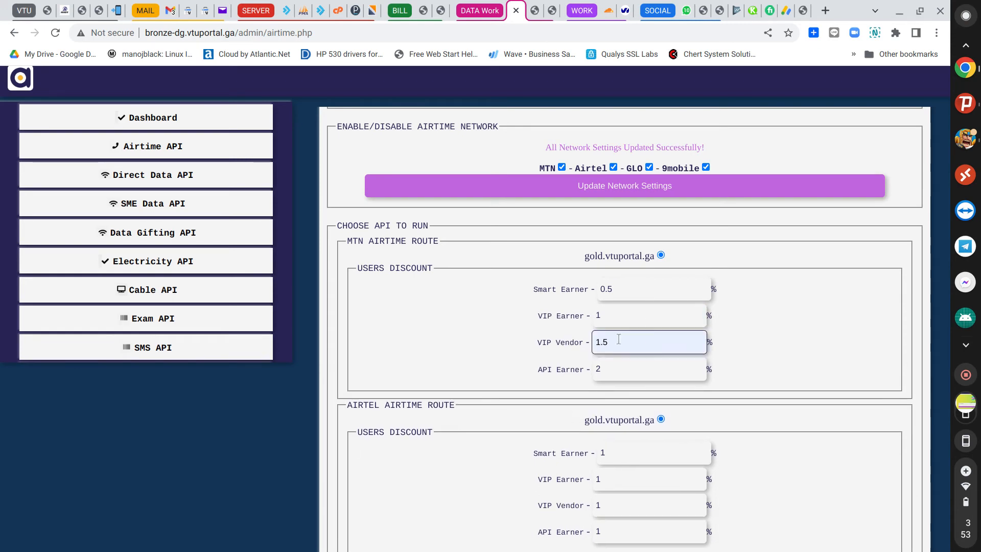
- Switch back to the datagifting.com.ng developer documentation and reopen the Airtime API page to check the discount table
{"action": "scroll", "coordinate": [649, 332], "scroll_direction": "down", "scroll_amount": 1}
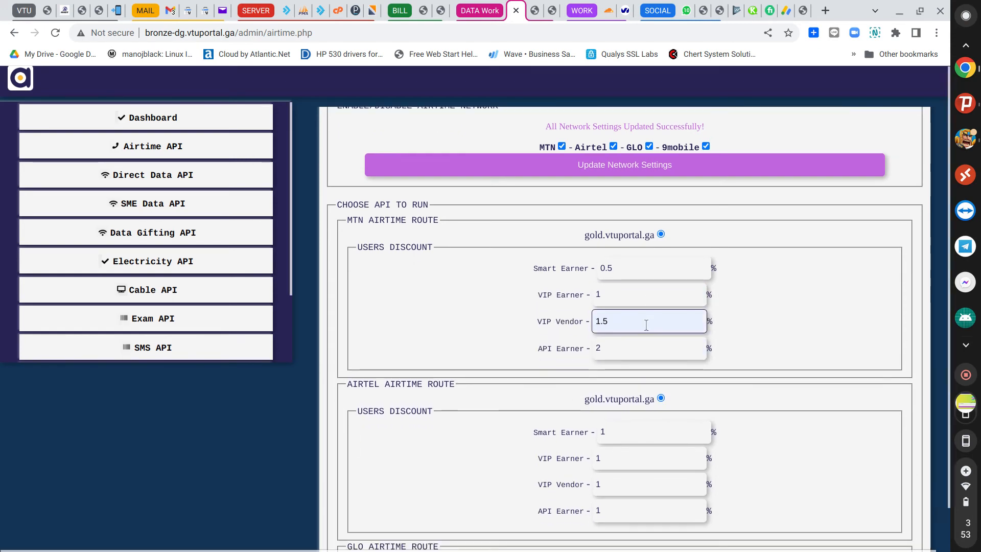
{"action": "left_click", "coordinate": [789, 9]}
{"action": "scroll", "coordinate": [206, 169], "scroll_direction": "down", "scroll_amount": 5}
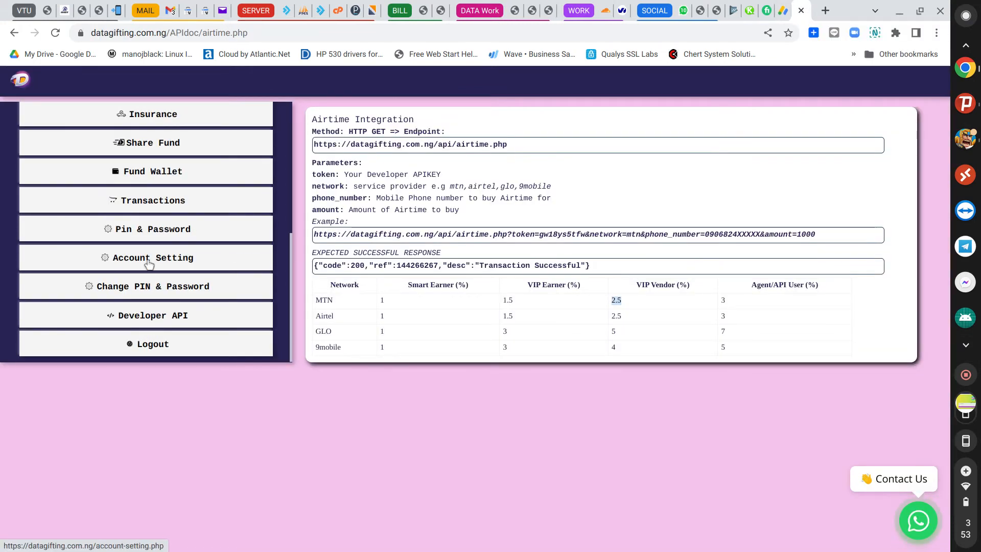
{"action": "left_click", "coordinate": [153, 316]}
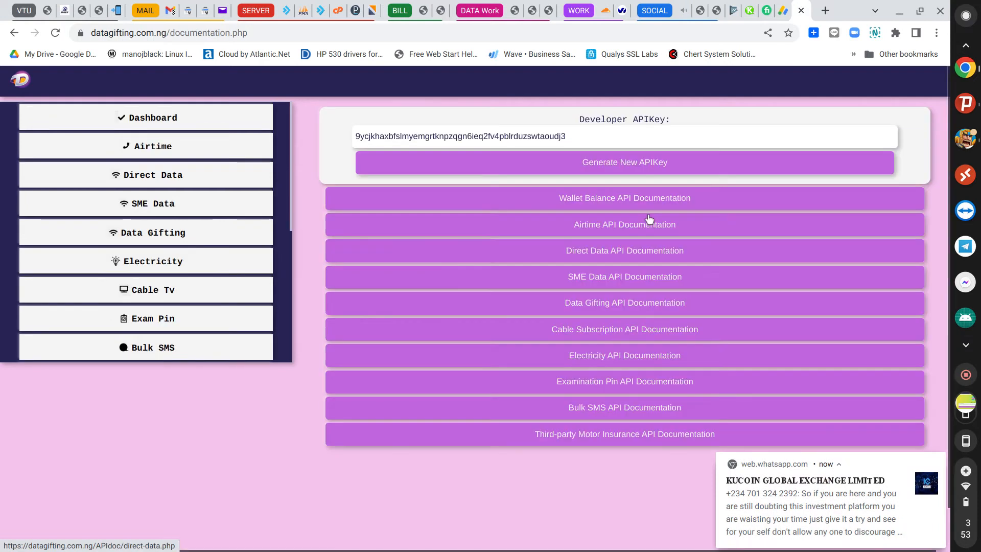
{"action": "left_click", "coordinate": [630, 232]}
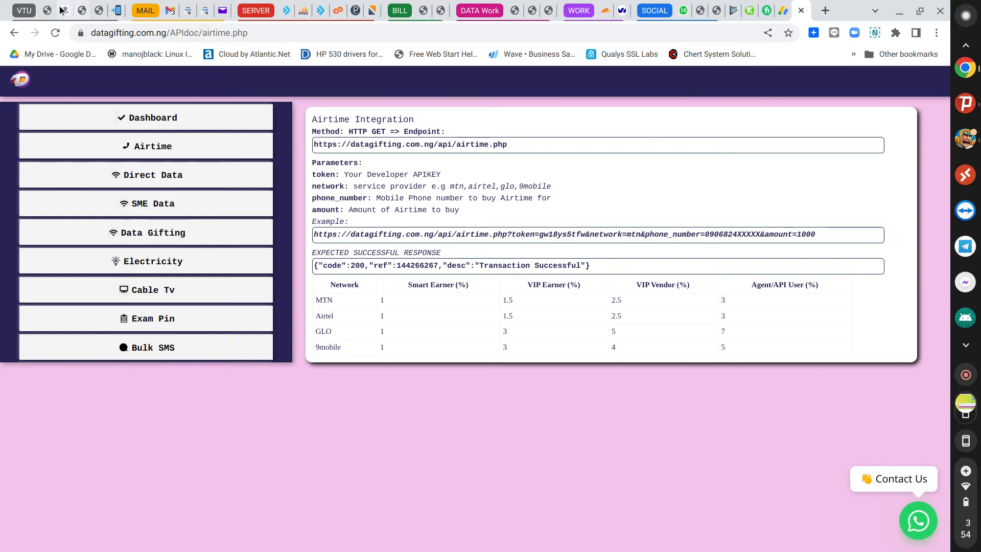
- Review the Airtel, GLO and 9mobile discounts in the admin airtime settings and compare them with the documented rates
{"action": "left_click", "coordinate": [515, 7]}
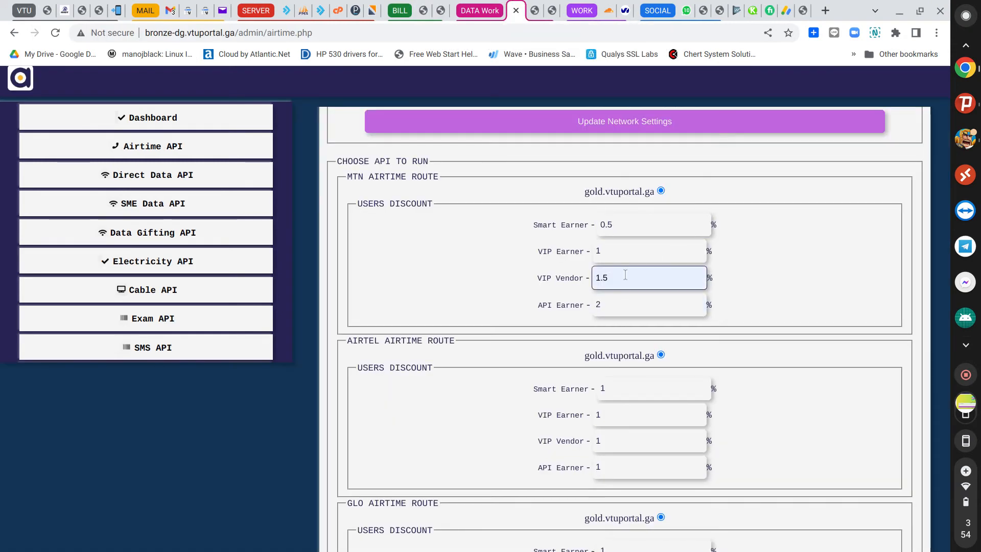
{"action": "scroll", "coordinate": [561, 321], "scroll_direction": "down", "scroll_amount": 4}
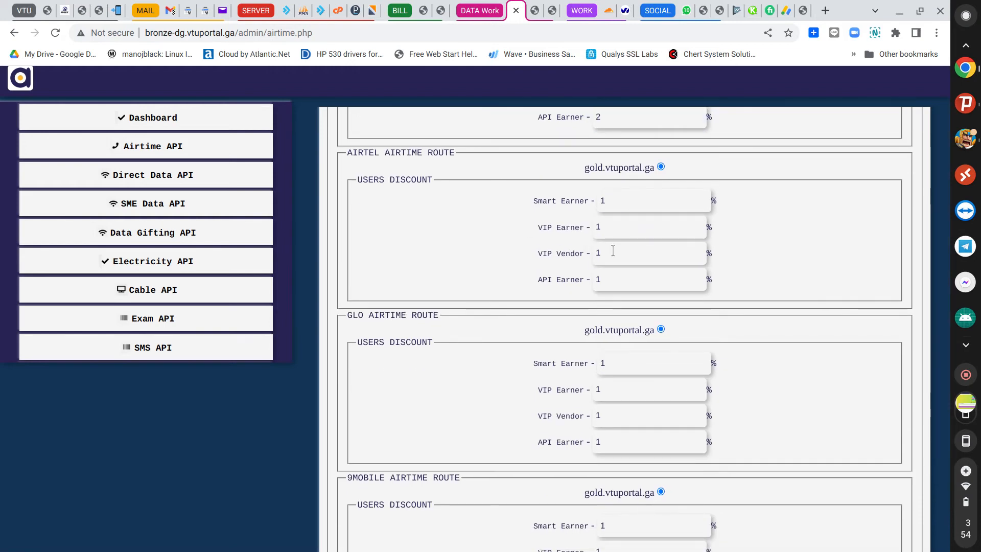
{"action": "scroll", "coordinate": [624, 319], "scroll_direction": "down", "scroll_amount": 1}
{"action": "scroll", "coordinate": [624, 319], "scroll_direction": "down", "scroll_amount": 3}
{"action": "left_click", "coordinate": [634, 388]}
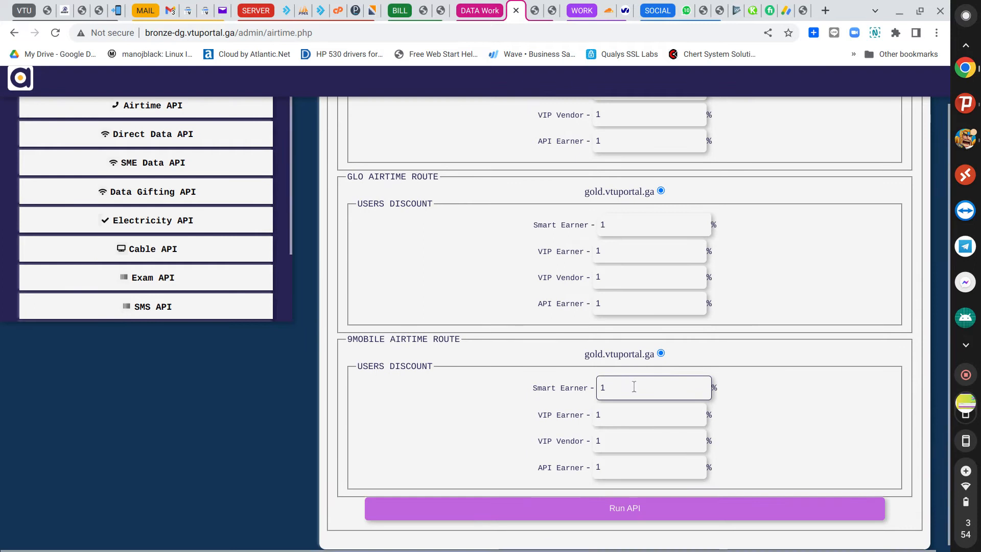
{"action": "left_click", "coordinate": [786, 11]}
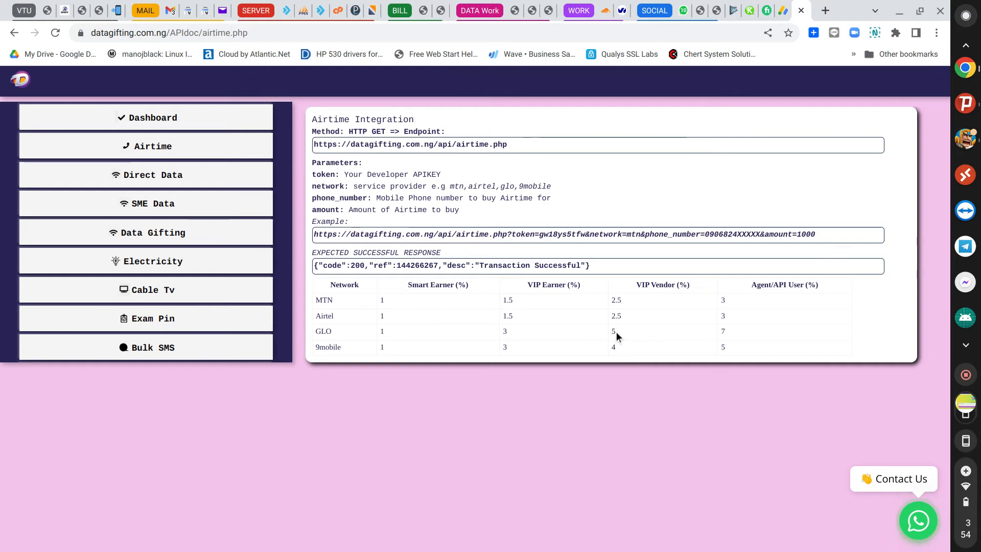
- In the admin airtime settings, set the GLO discounts to 4% for API Earner, 3% for VIP Vendor and 2% for VIP Earner
{"action": "left_click", "coordinate": [515, 10]}
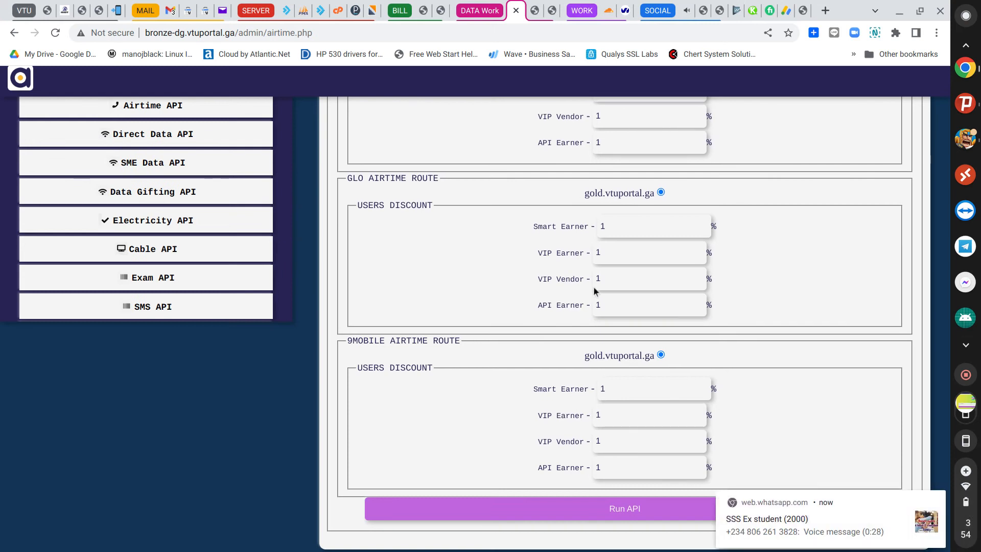
{"action": "double_click", "coordinate": [606, 307]}
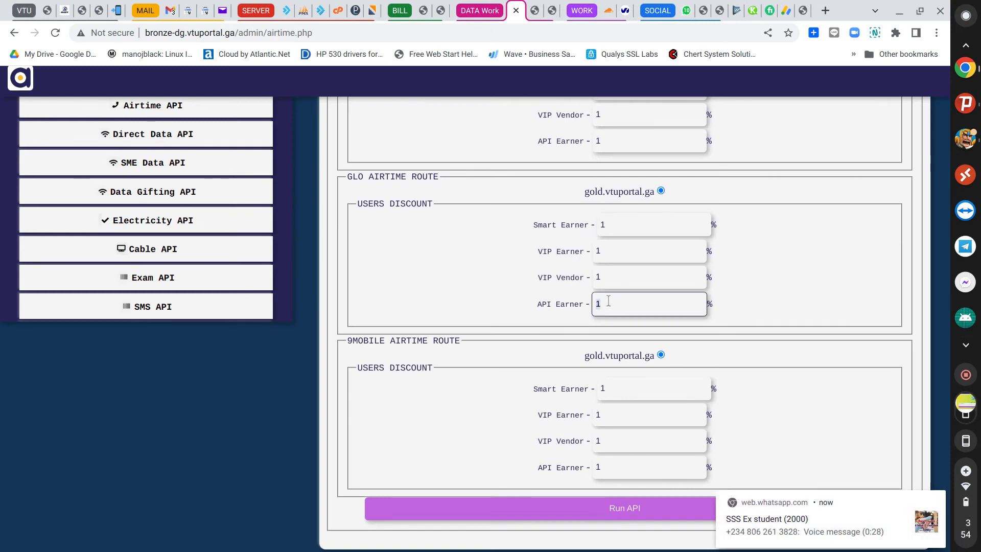
{"action": "double_click", "coordinate": [605, 279]}
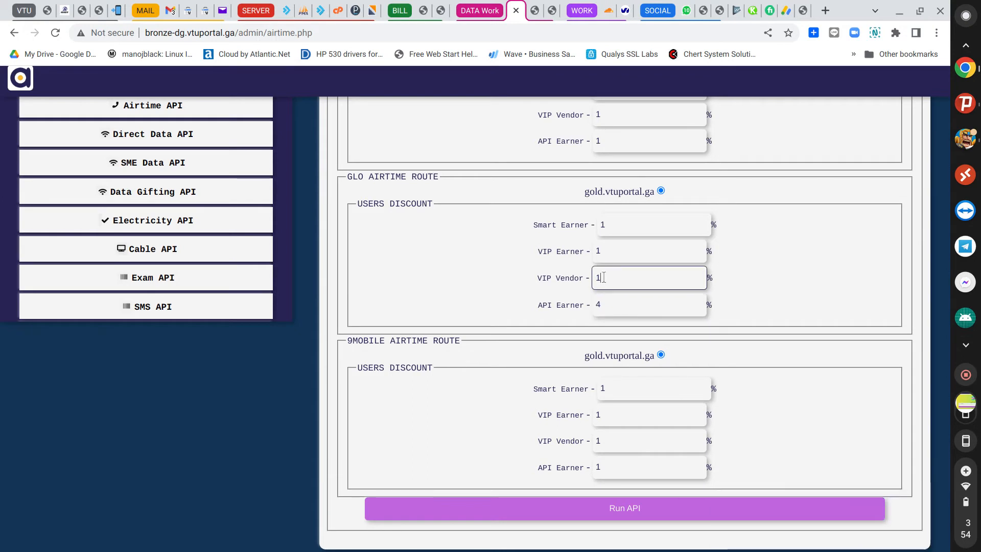
{"action": "type", "text": "3"}
{"action": "double_click", "coordinate": [605, 255]}
{"action": "type", "text": "2"}
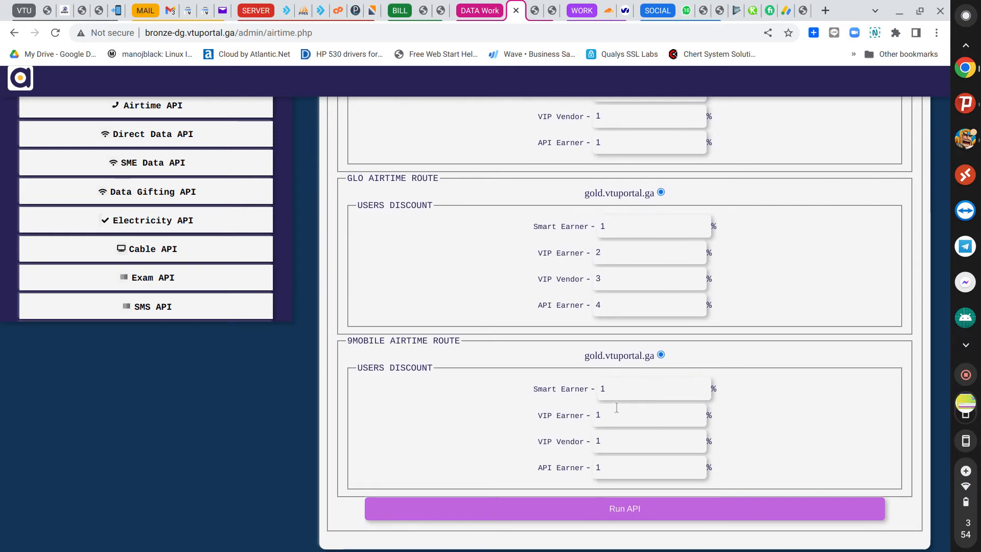
- Set the 9mobile discounts to 3% for API Earner, 2% for VIP Vendor and 0.5% for Smart Earner
{"action": "left_click", "coordinate": [618, 467]}
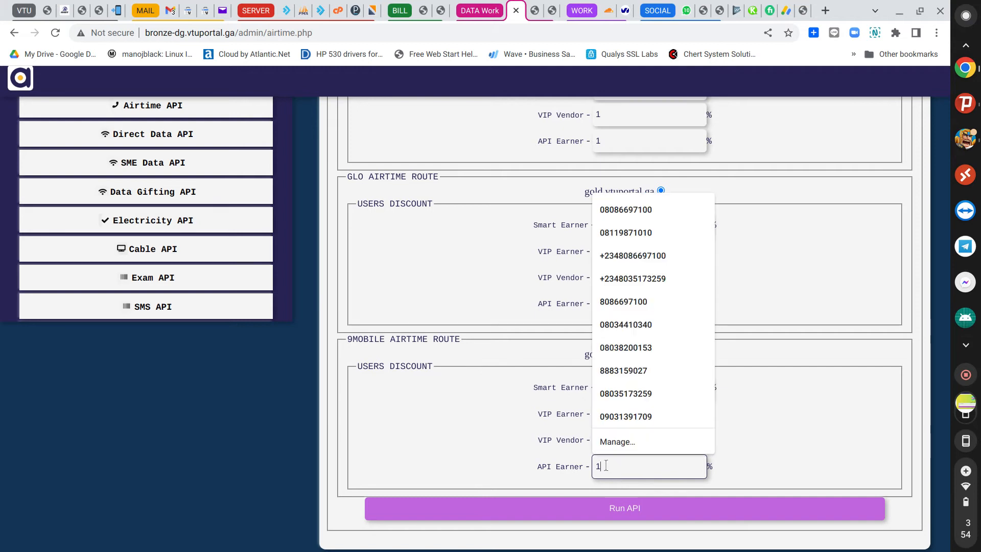
{"action": "type", "text": "3"}
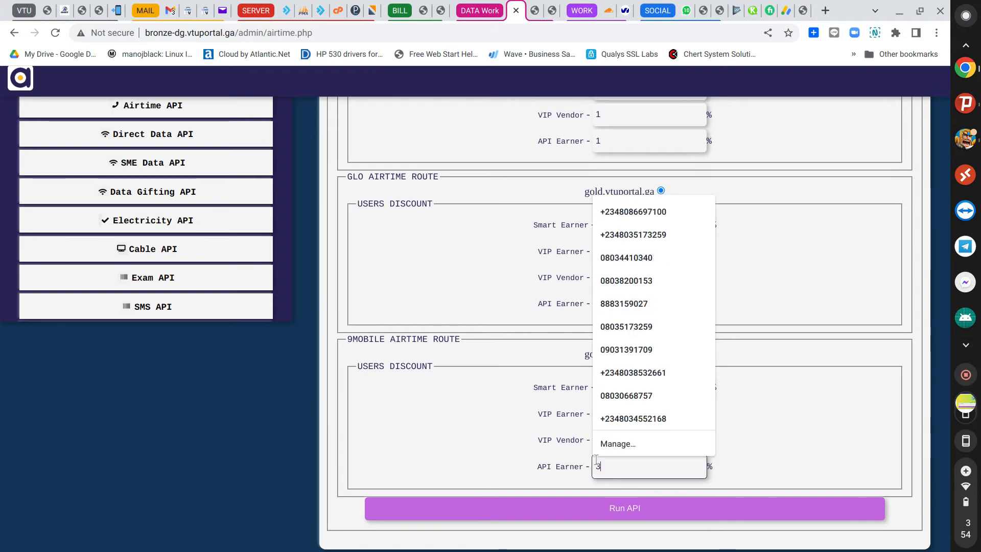
{"action": "left_click", "coordinate": [583, 445]}
{"action": "type", "text": "2"}
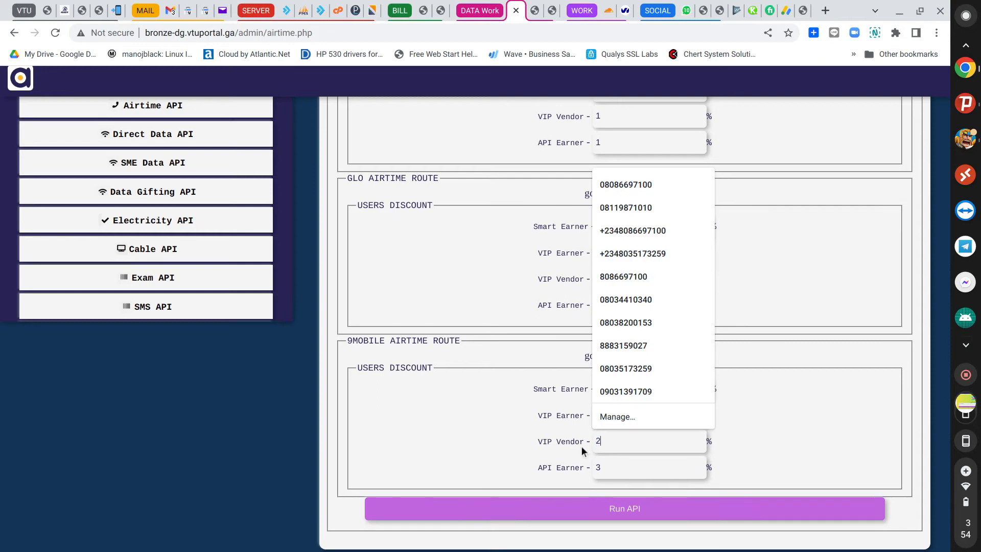
{"action": "left_click", "coordinate": [609, 417]}
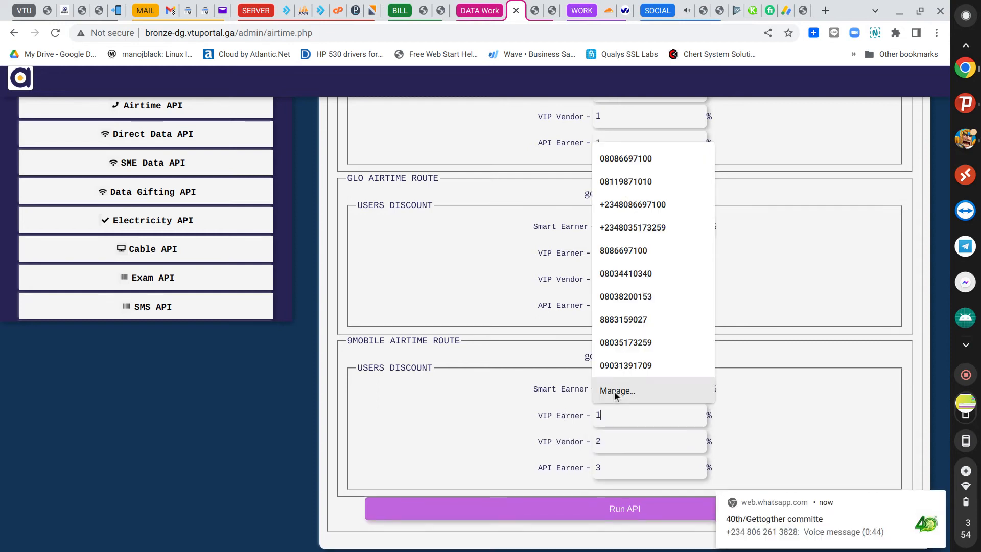
{"action": "left_click", "coordinate": [603, 389]}
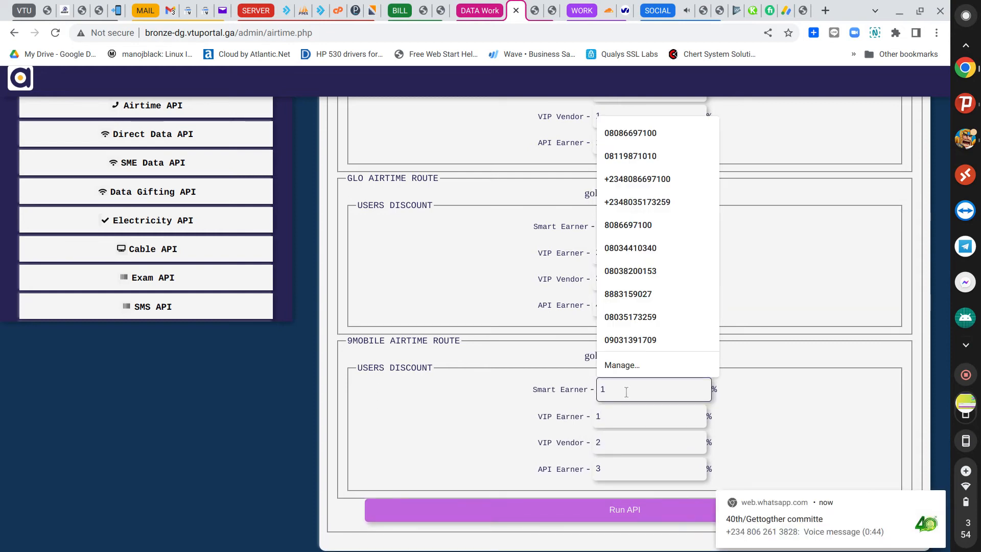
{"action": "type", "text": "0.5"}
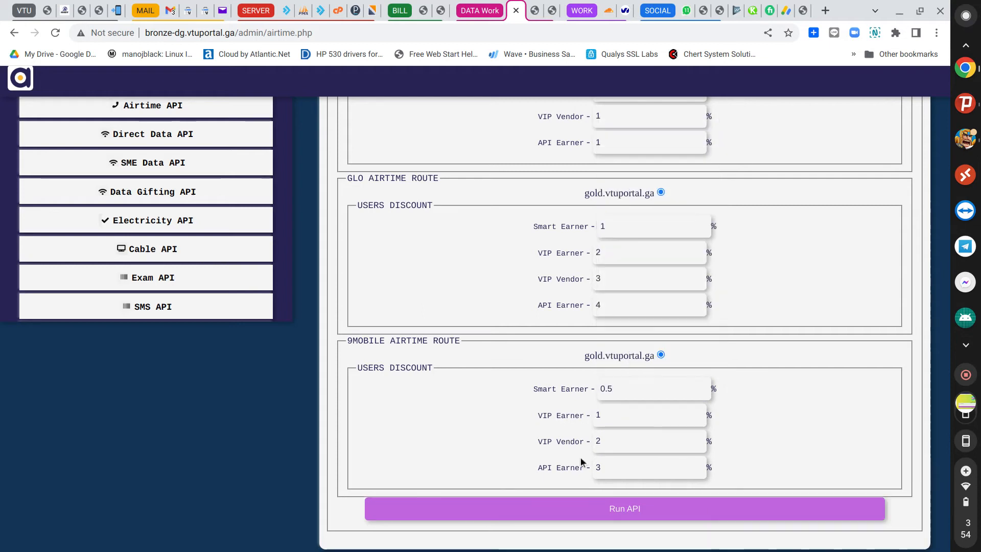
{"action": "left_click", "coordinate": [621, 509]}
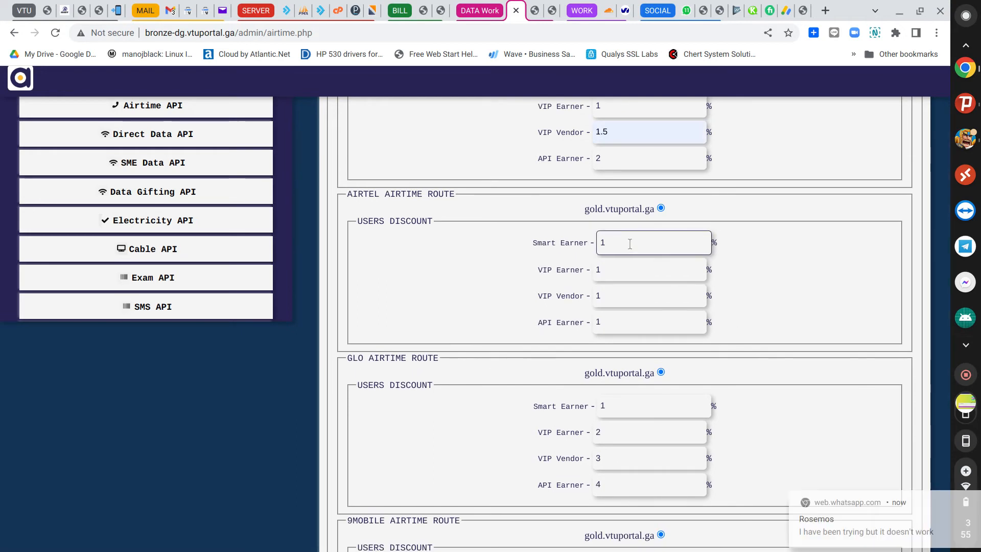
- Set the Airtel airtime route's Smart Earner discount to 0.5%
{"action": "scroll", "coordinate": [631, 245], "scroll_direction": "up", "scroll_amount": 1}
{"action": "left_click", "coordinate": [610, 303]}
{"action": "left_click_drag", "start_coordinate": [608, 302], "coordinate": [596, 301]}
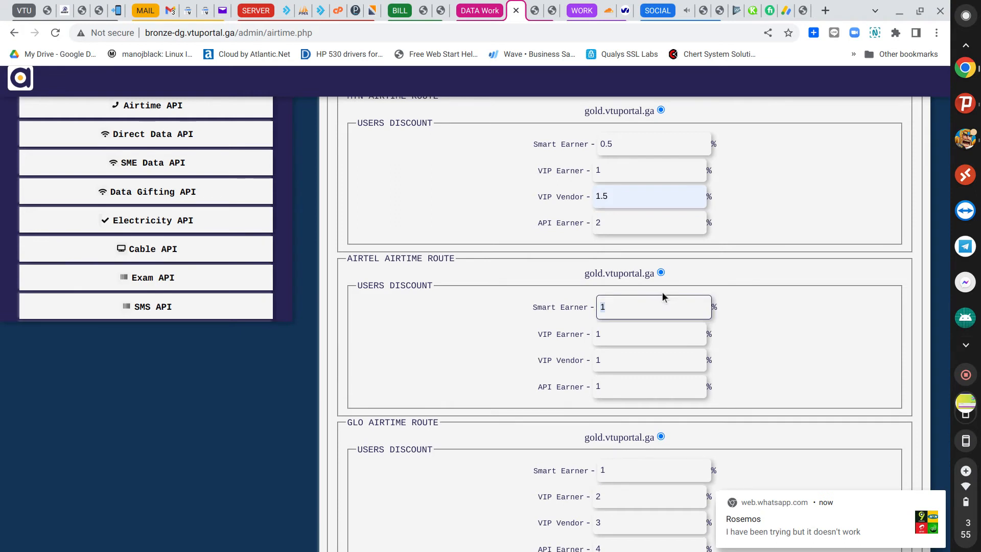
{"action": "type", "text": "0.5"}
{"action": "left_click", "coordinate": [655, 333]}
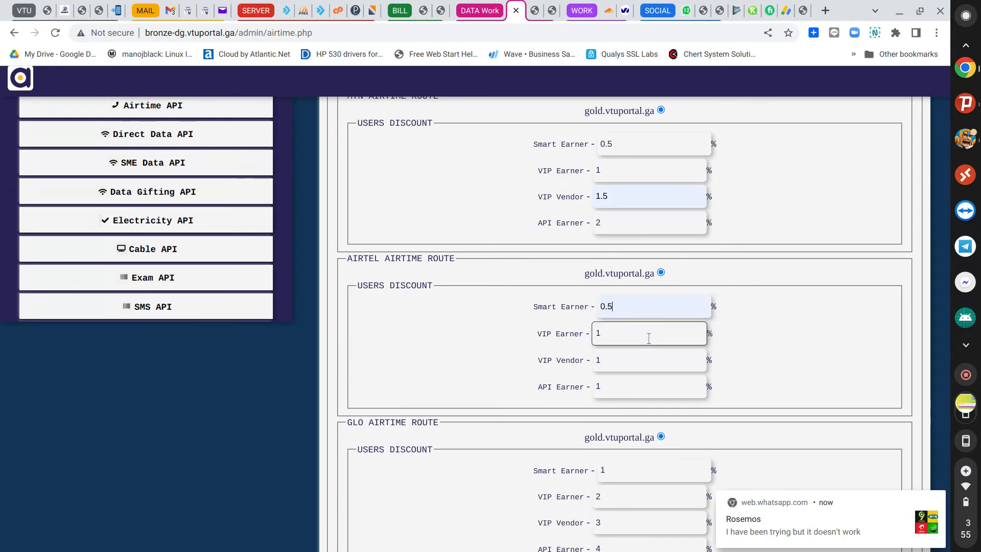
{"action": "left_click", "coordinate": [649, 337]}
- Set the Airtel discounts to 3% for API Earner and 2% for VIP Vendor
{"action": "left_click", "coordinate": [649, 383]}
{"action": "left_click", "coordinate": [642, 364]}
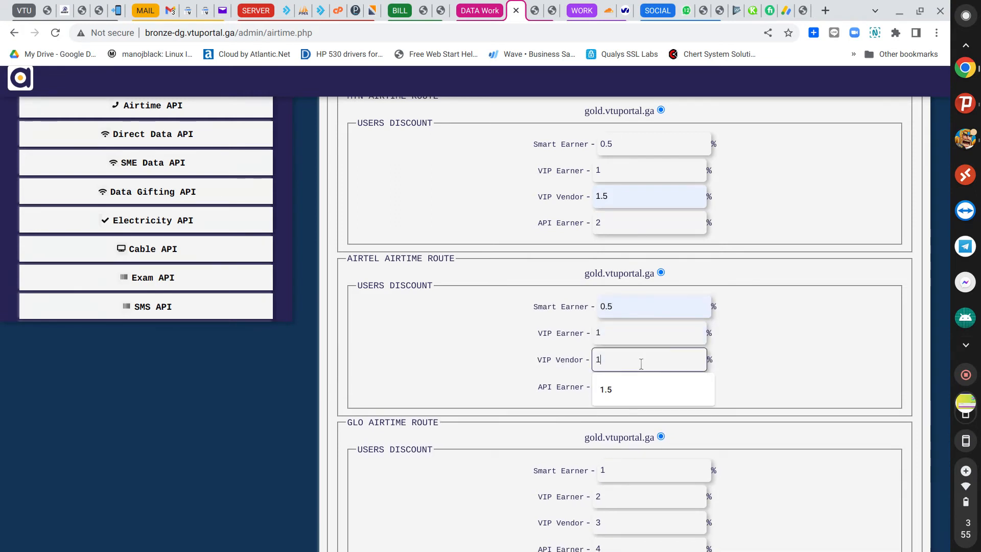
{"action": "left_click", "coordinate": [640, 390]}
{"action": "left_click", "coordinate": [621, 386]}
{"action": "left_click_drag", "start_coordinate": [618, 387], "coordinate": [568, 389]}
{"action": "type", "text": "3"}
{"action": "left_click_drag", "start_coordinate": [610, 359], "coordinate": [560, 360]}
{"action": "type", "text": "2"}
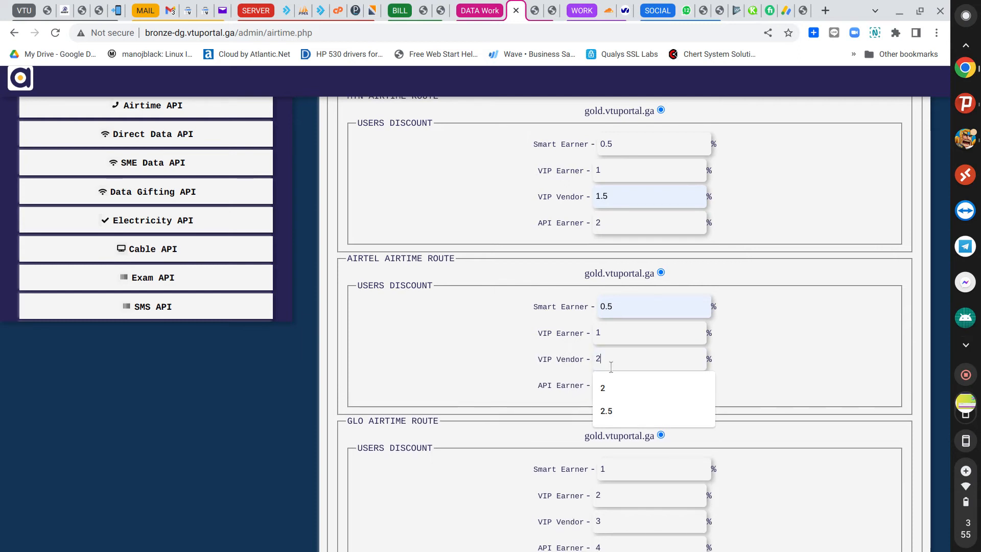
{"action": "key", "text": "Tab"}
{"action": "left_click", "coordinate": [530, 389]}
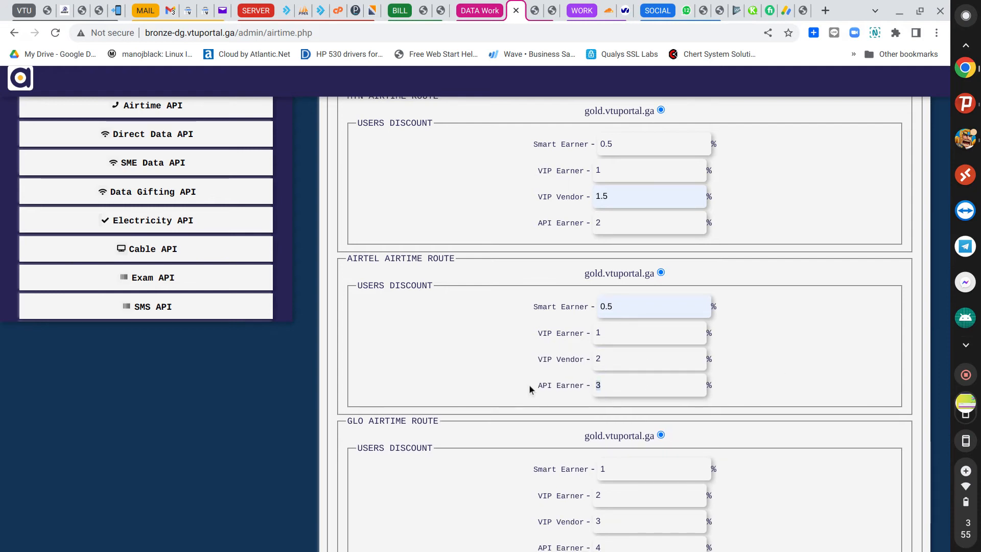
- Set the Airtel discounts to 1.5% for VIP Vendor and 2% for API Earner, and run the API with the configured airtime routes
{"action": "left_click", "coordinate": [562, 360]}
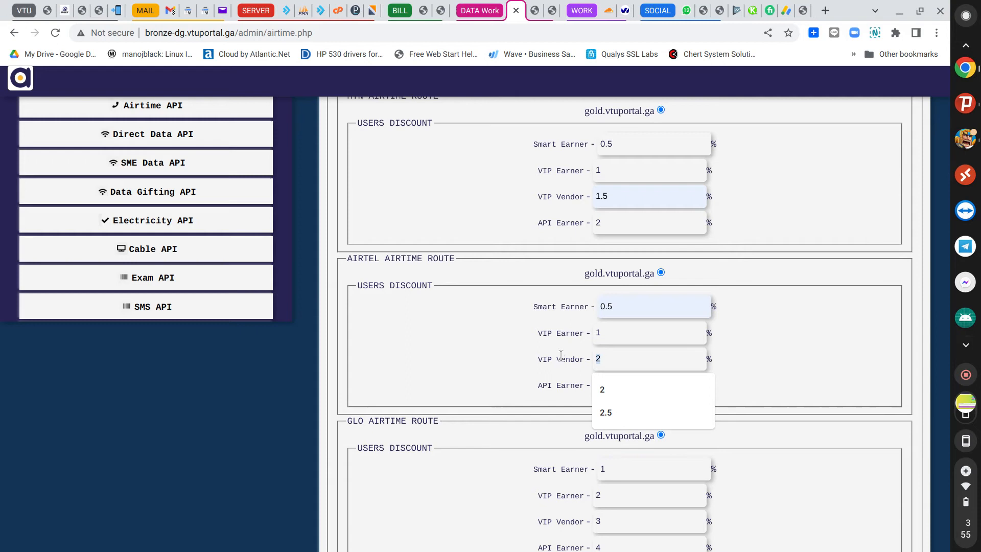
{"action": "type", "text": "1"}
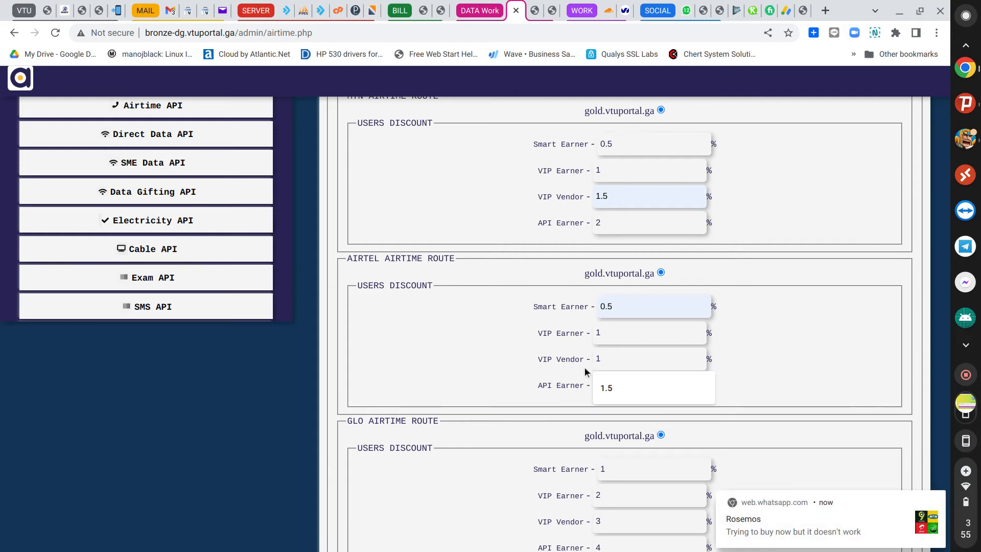
{"action": "left_click", "coordinate": [620, 388]}
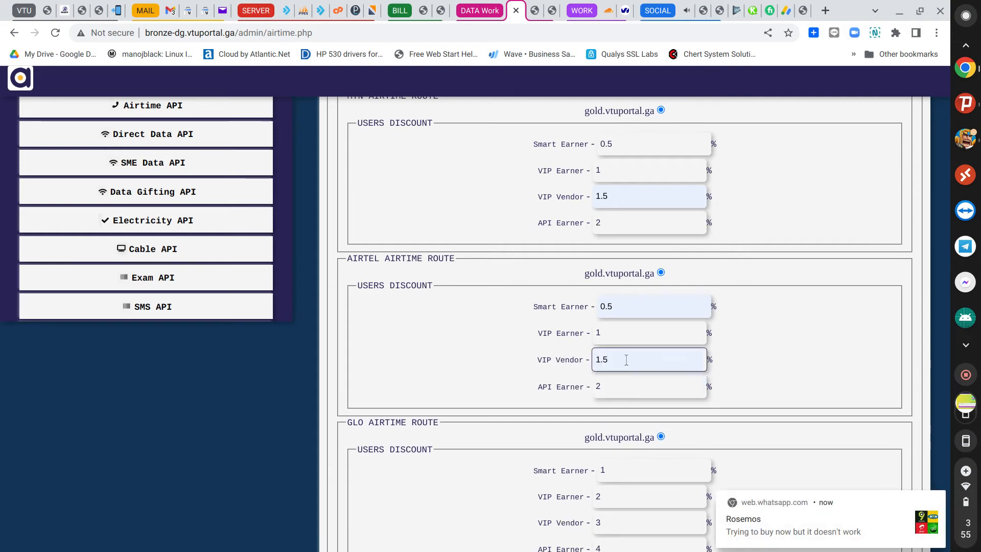
{"action": "scroll", "coordinate": [733, 340], "scroll_direction": "down", "scroll_amount": 5}
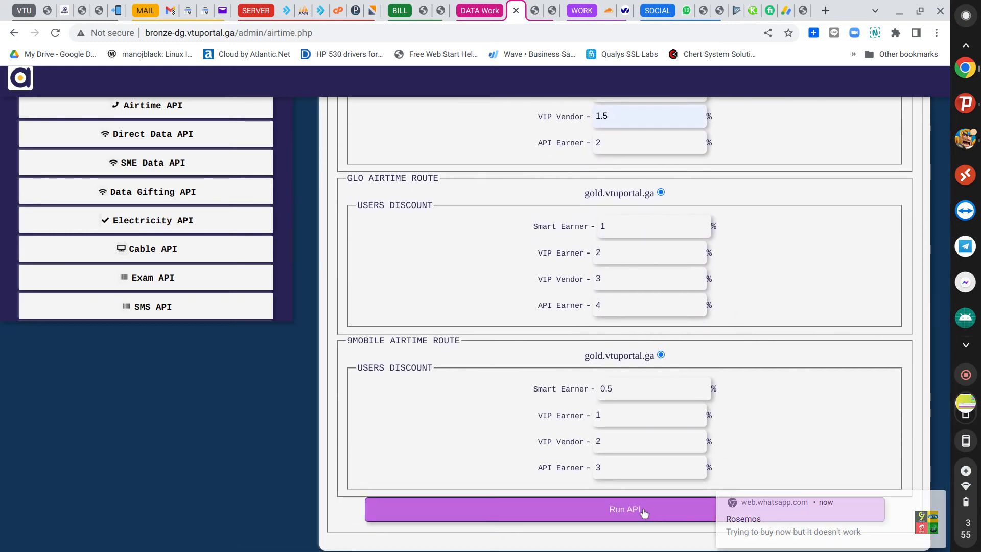
{"action": "left_click", "coordinate": [642, 510]}
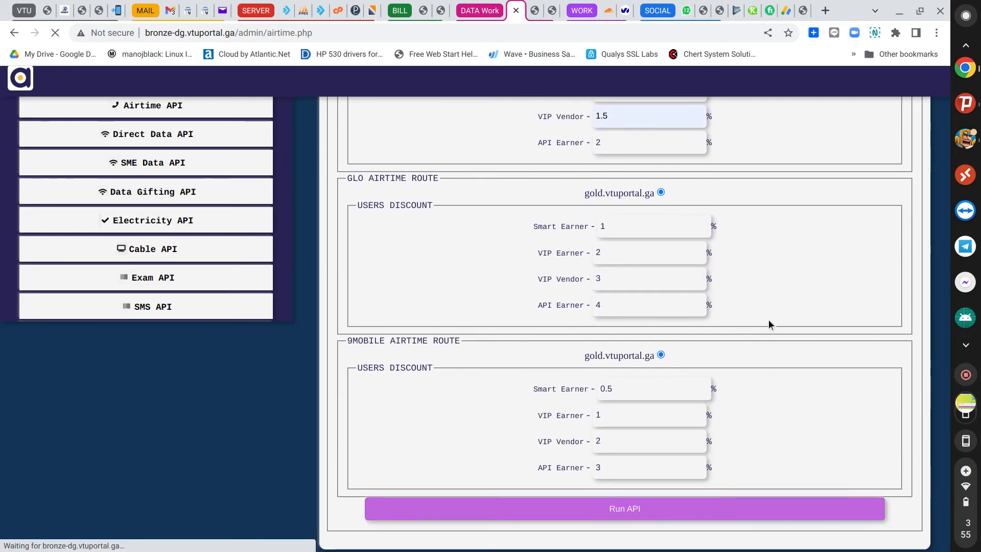
- Review the airtime page's API key, network and user discount settings for the MTN, Airtel, GLO and 9mobile routes
{"action": "scroll", "coordinate": [774, 319], "scroll_direction": "down", "scroll_amount": 5}
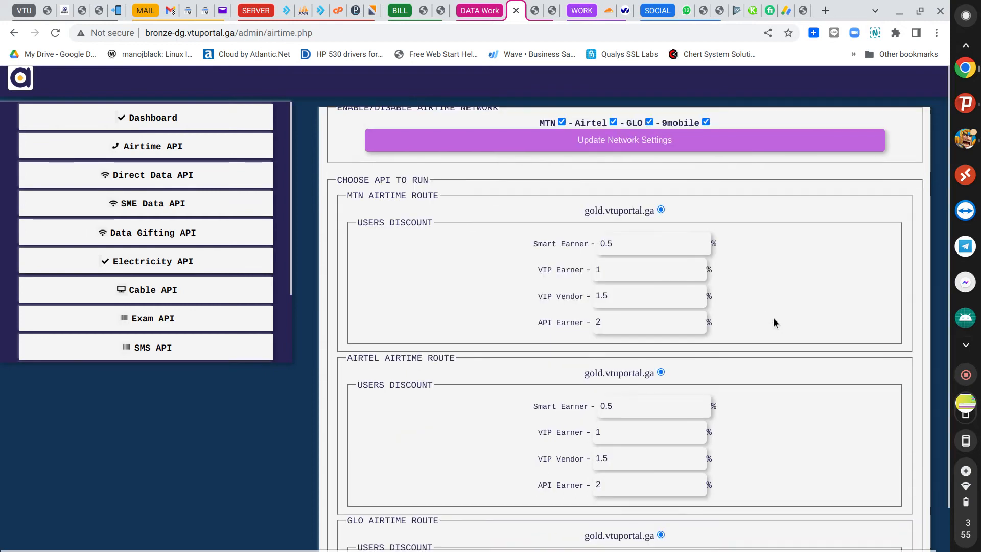
{"action": "scroll", "coordinate": [773, 317], "scroll_direction": "down", "scroll_amount": 2}
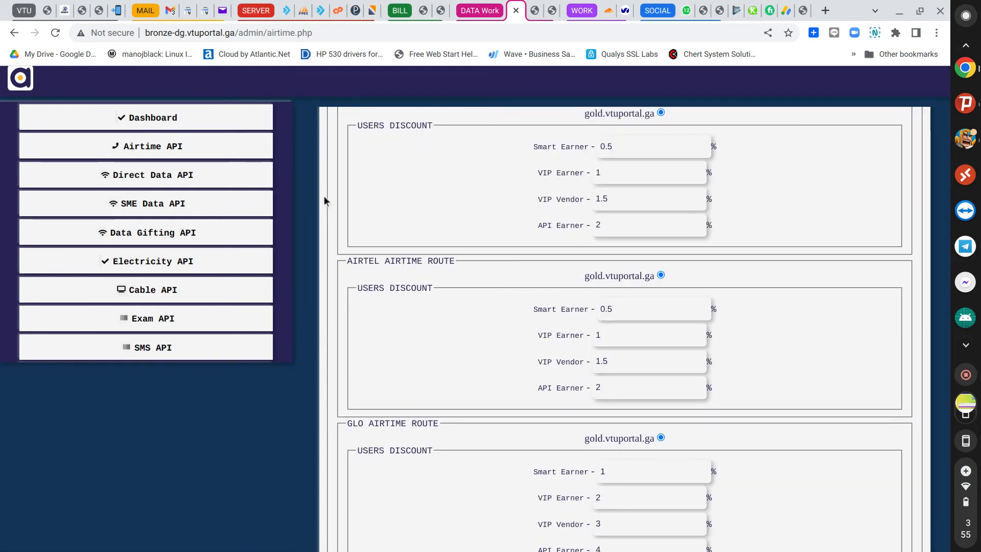
{"action": "scroll", "coordinate": [394, 220], "scroll_direction": "up", "scroll_amount": 7}
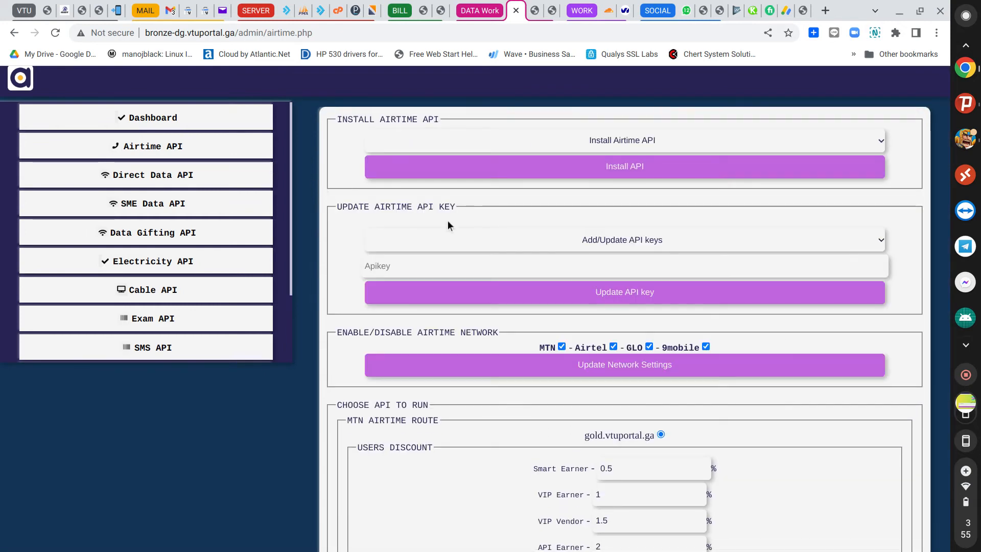
{"action": "left_click", "coordinate": [474, 260]}
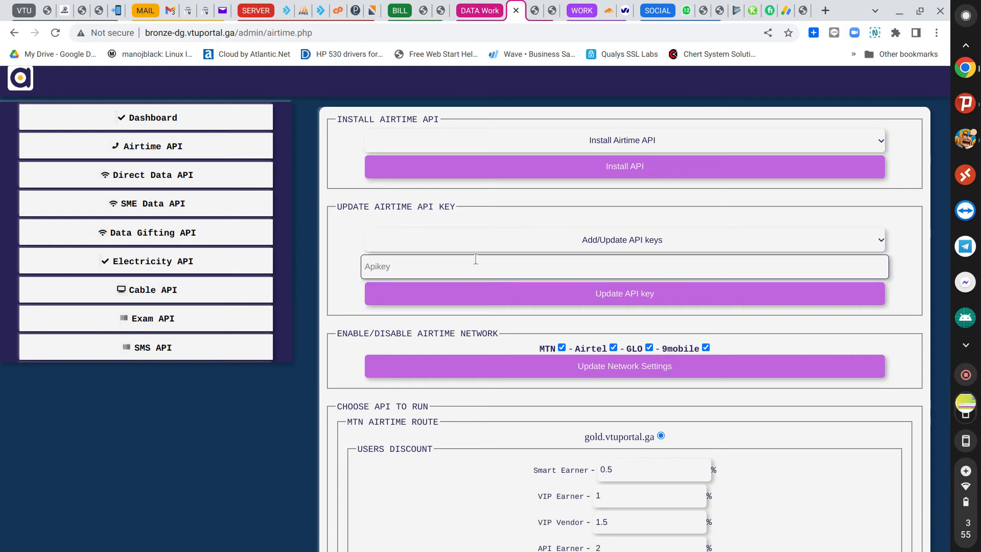
{"action": "left_click", "coordinate": [486, 251]}
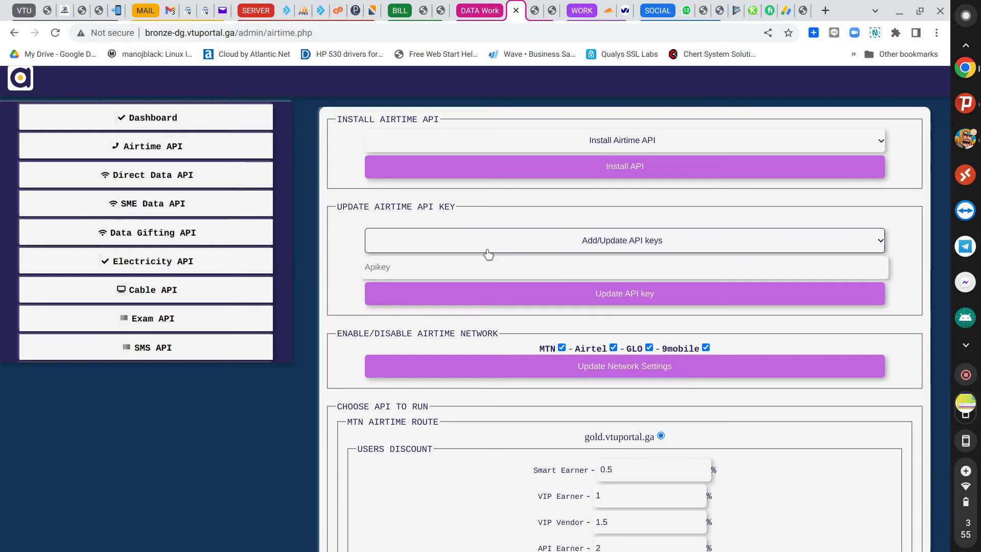
{"action": "left_click", "coordinate": [520, 300]}
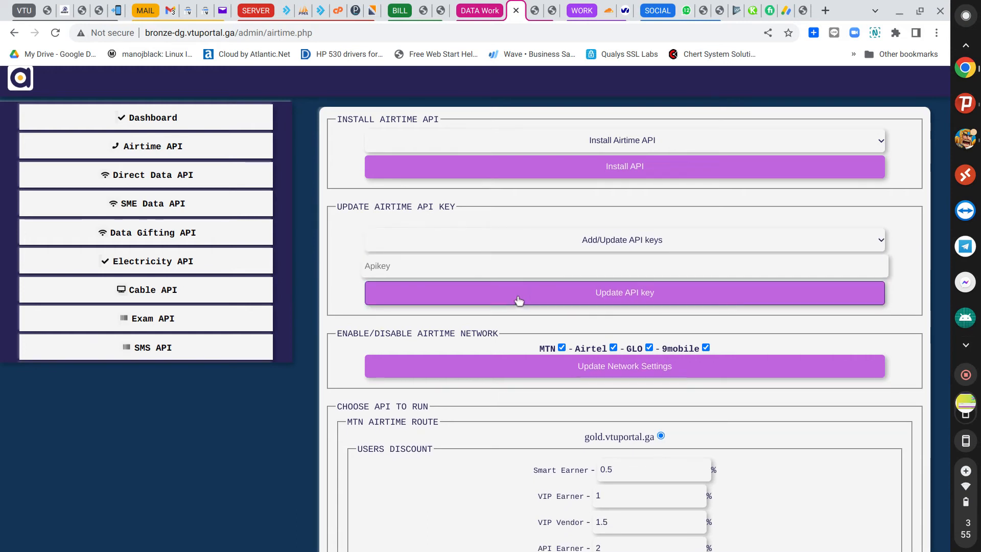
{"action": "scroll", "coordinate": [595, 313], "scroll_direction": "down", "scroll_amount": 8}
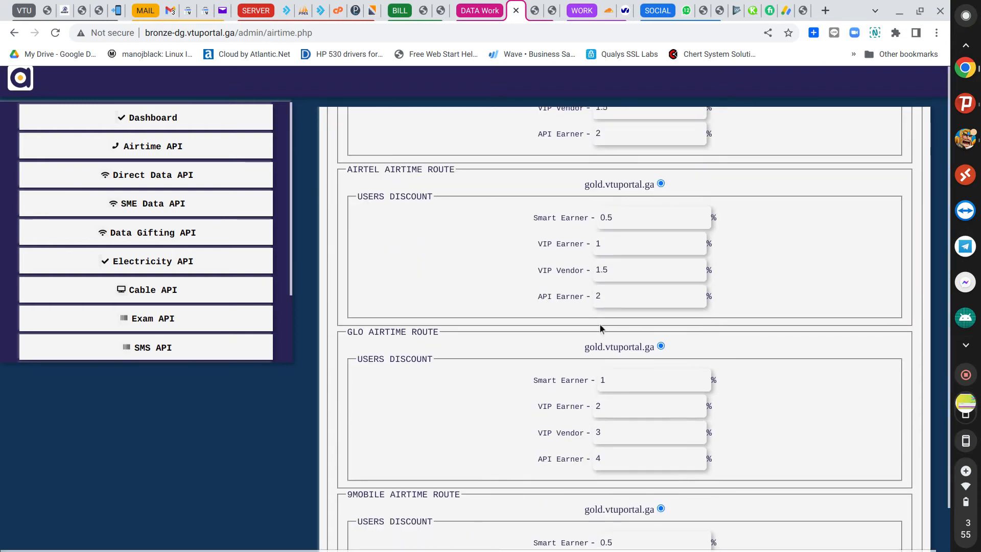
{"action": "scroll", "coordinate": [600, 321], "scroll_direction": "down", "scroll_amount": 2}
{"action": "left_click", "coordinate": [626, 283]}
{"action": "scroll", "coordinate": [627, 306], "scroll_direction": "up", "scroll_amount": 7}
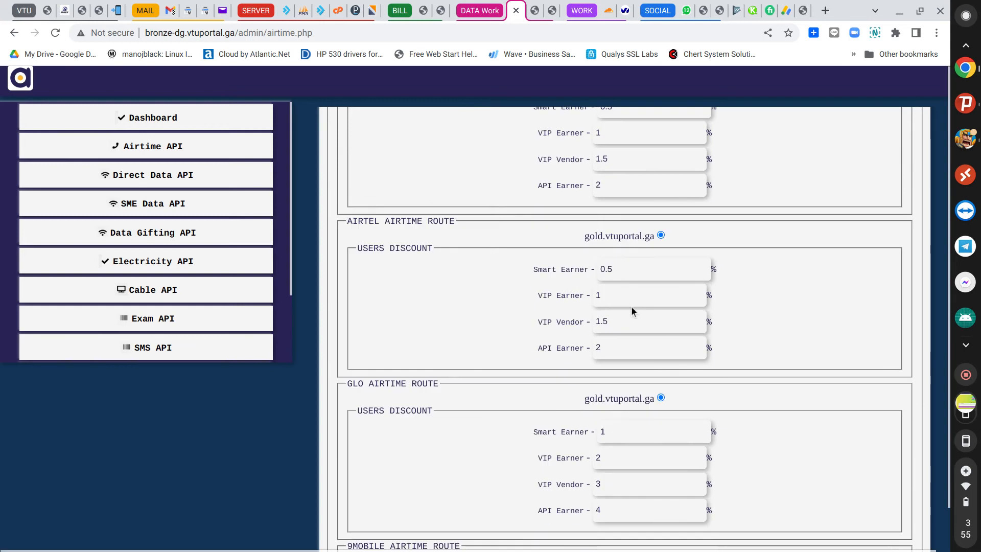
{"action": "scroll", "coordinate": [580, 223], "scroll_direction": "up", "scroll_amount": 3}
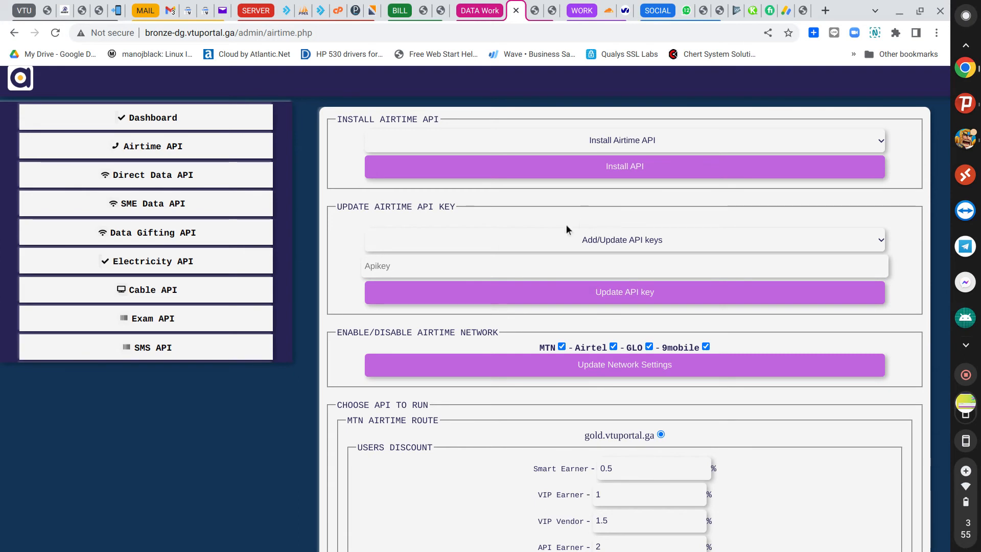
- Open the Direct Data API settings and install the datagifting.com.ng direct data API
{"action": "left_click", "coordinate": [163, 182]}
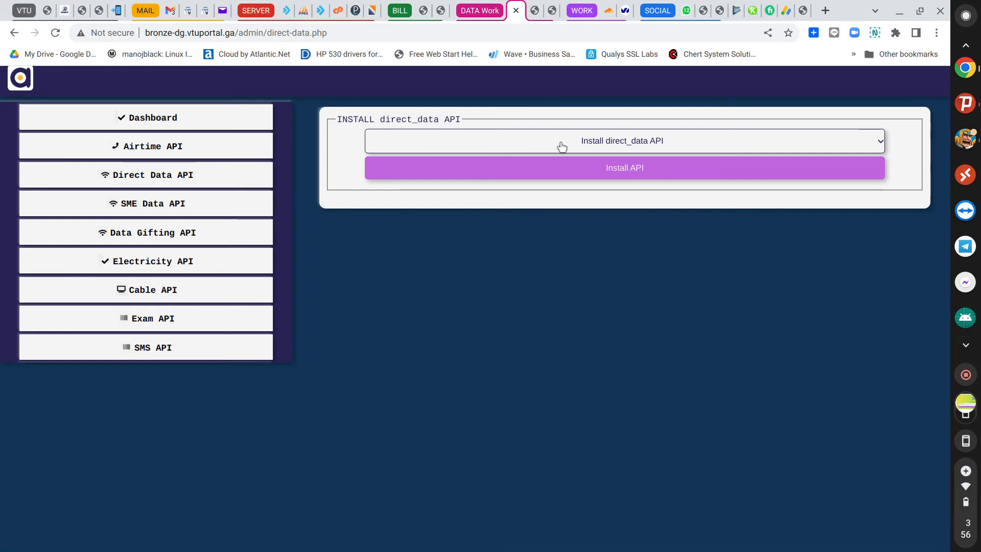
{"action": "left_click", "coordinate": [563, 150]}
{"action": "left_click", "coordinate": [583, 167]}
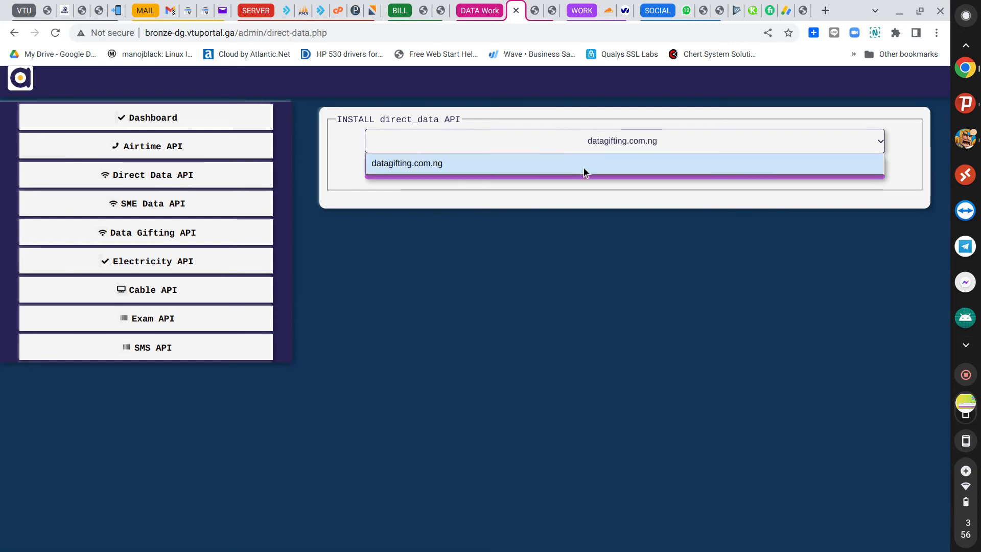
{"action": "left_click", "coordinate": [586, 171]}
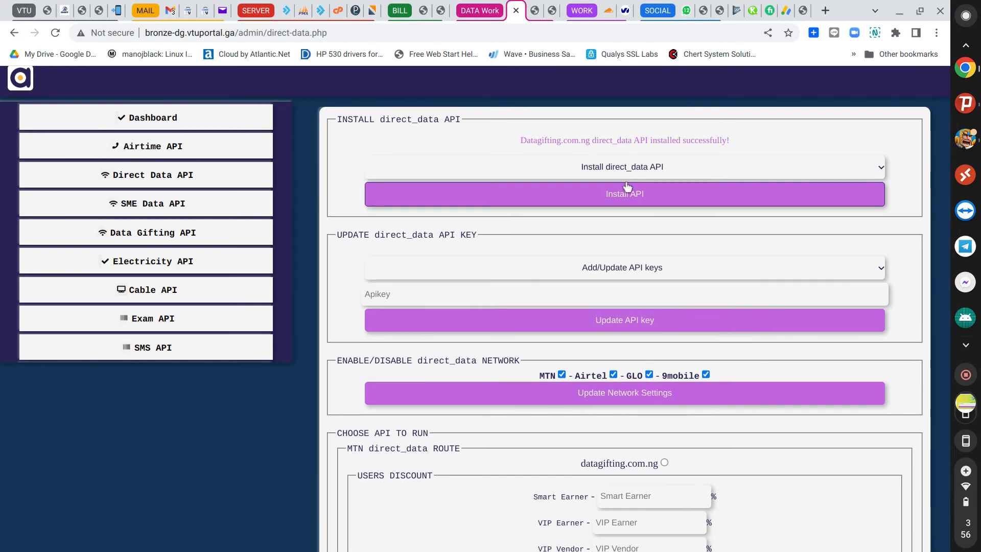
- Reload the direct data page and submit the datagifting.com.ng API installation again
{"action": "left_click", "coordinate": [603, 186]}
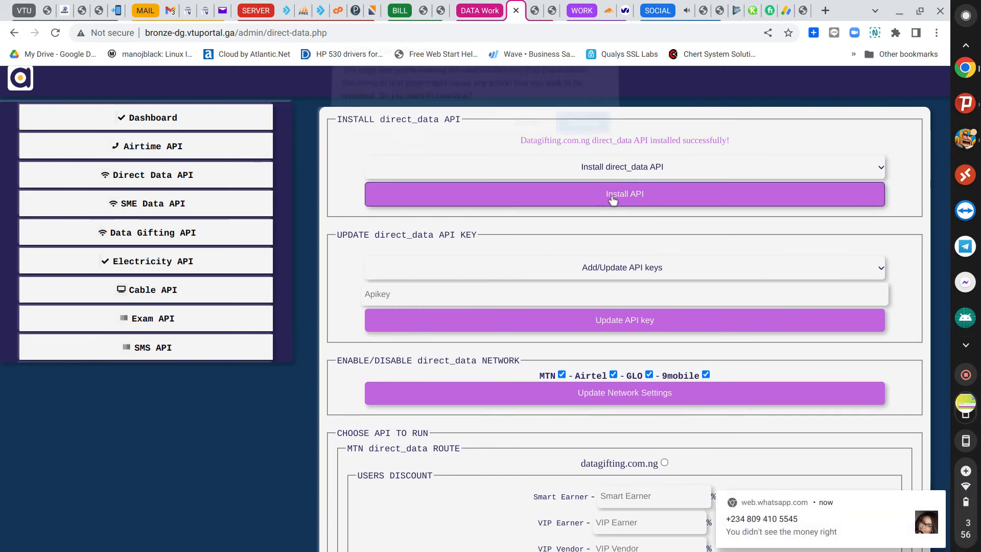
{"action": "left_click", "coordinate": [586, 134]}
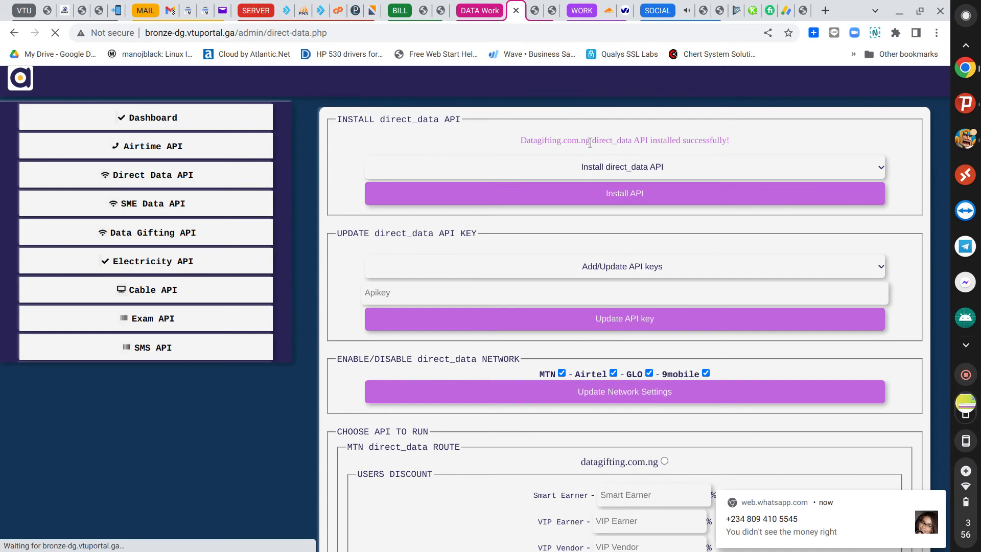
{"action": "left_click", "coordinate": [620, 144]}
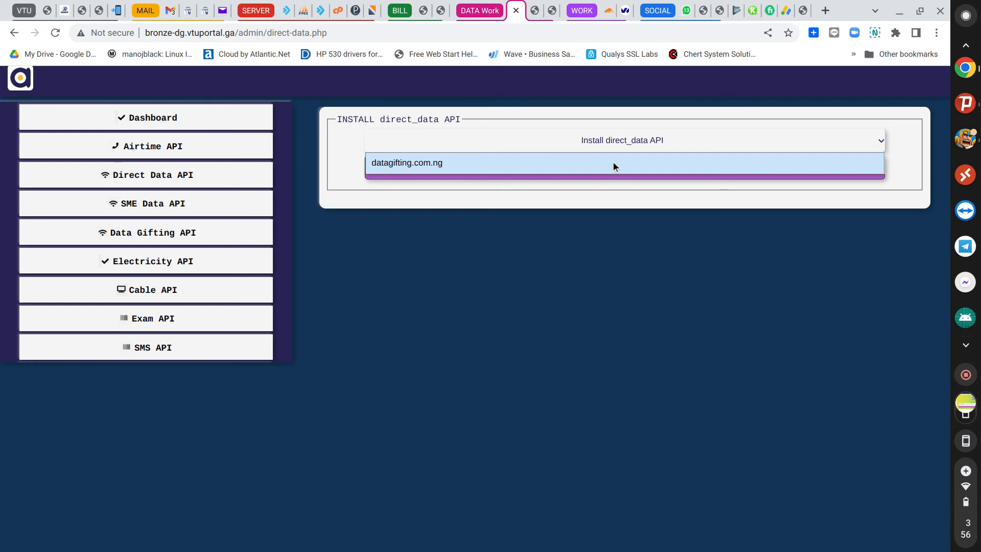
{"action": "left_click", "coordinate": [613, 162]}
{"action": "left_click", "coordinate": [619, 177]}
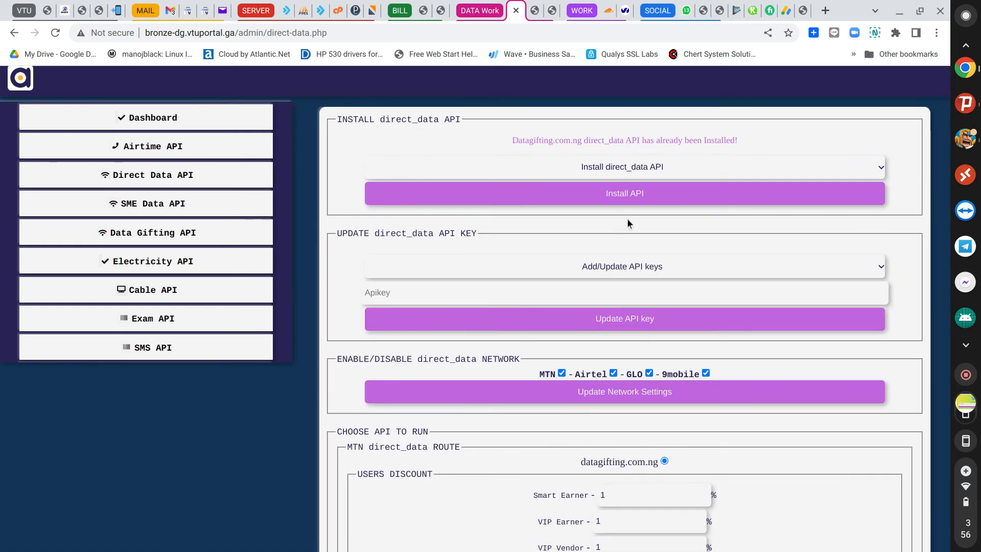
- Select datagifting.com.ng for the direct data API key, paste the API key and update it
{"action": "scroll", "coordinate": [633, 256], "scroll_direction": "down", "scroll_amount": 1}
{"action": "left_click", "coordinate": [615, 261]}
{"action": "left_click", "coordinate": [604, 283]}
{"action": "left_click", "coordinate": [601, 285]}
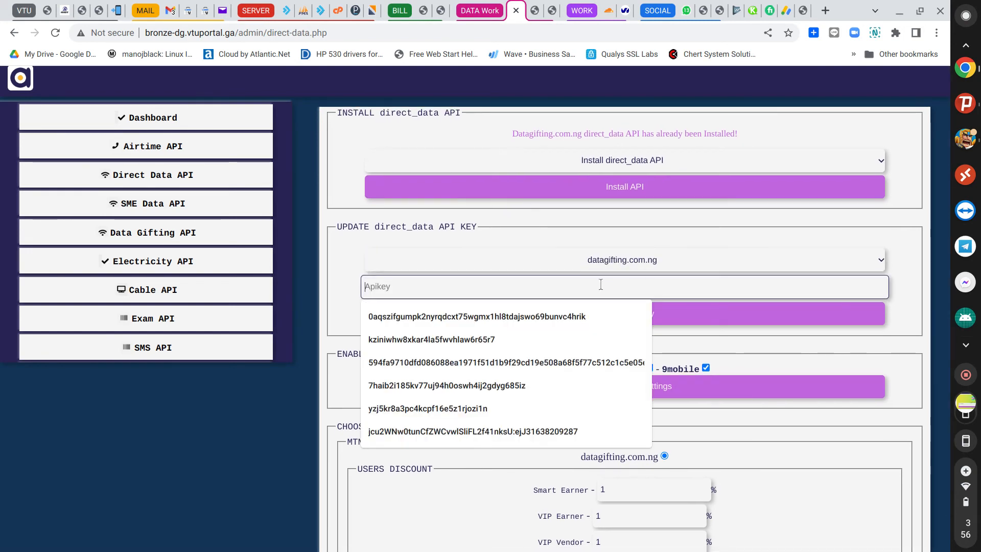
{"action": "key", "text": "ctrl+v"}
{"action": "left_click", "coordinate": [596, 314]}
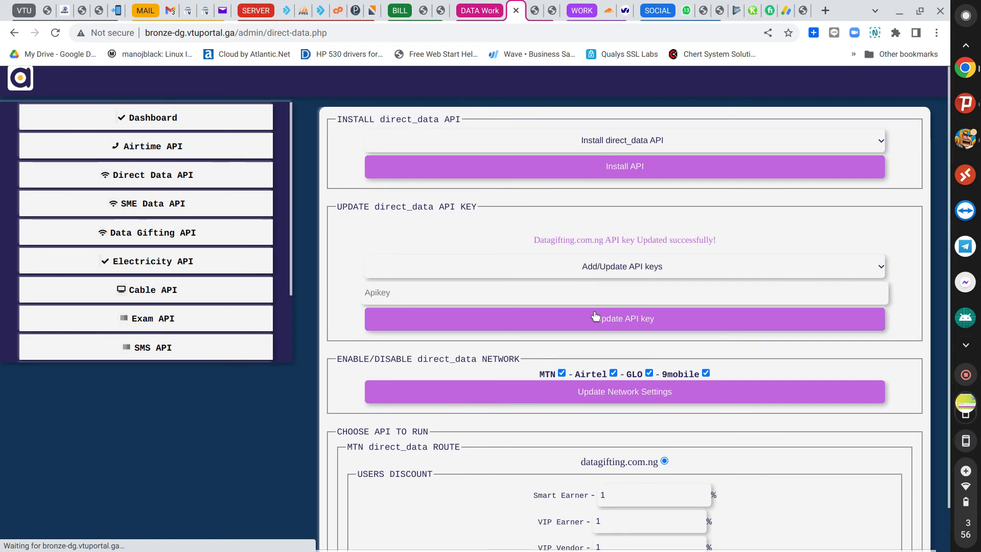
{"action": "scroll", "coordinate": [601, 317], "scroll_direction": "down", "scroll_amount": 4}
{"action": "left_click", "coordinate": [636, 314]}
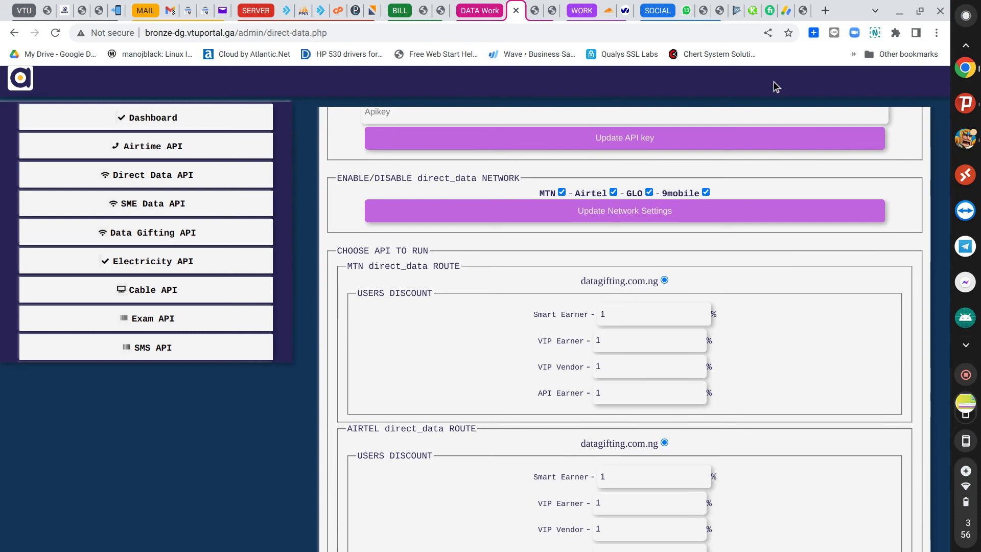
- Switch to the datagifting.com.ng site and open its Direct Data API documentation
{"action": "left_click", "coordinate": [803, 15]}
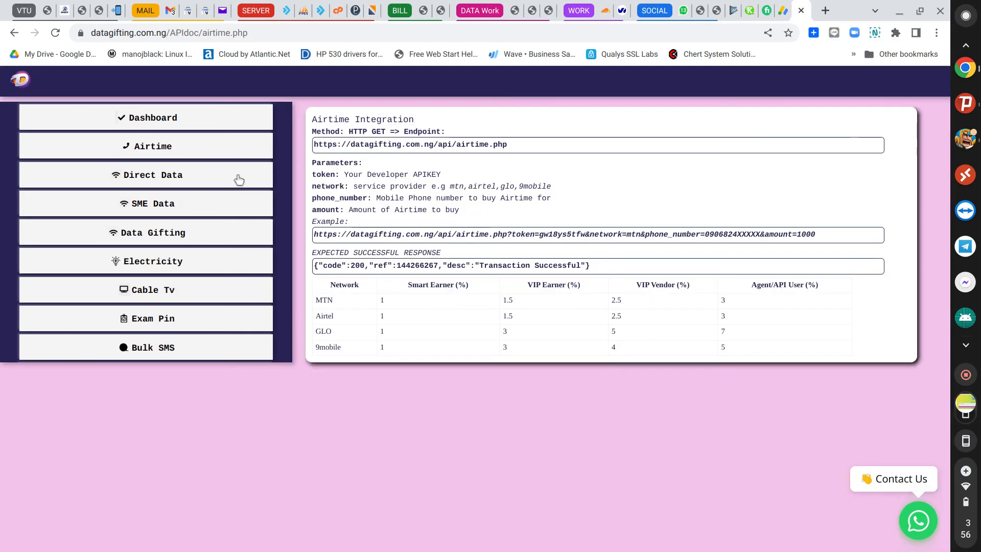
{"action": "scroll", "coordinate": [141, 359], "scroll_direction": "down", "scroll_amount": 5}
{"action": "left_click", "coordinate": [158, 314]}
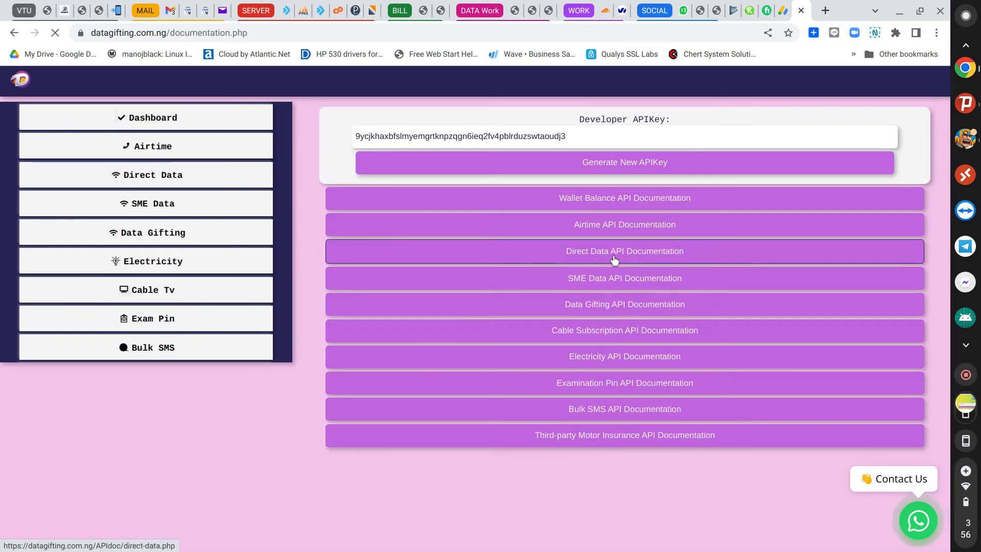
{"action": "left_click", "coordinate": [615, 251]}
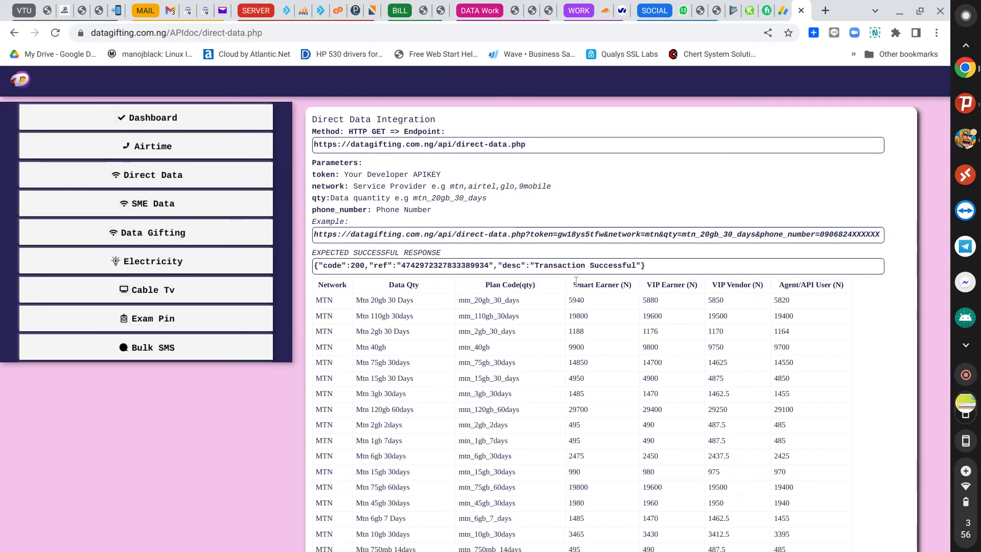
- Examine the direct data plan prices per network and user level, and return to the portal's direct data settings
{"action": "scroll", "coordinate": [614, 266], "scroll_direction": "down", "scroll_amount": 2}
{"action": "scroll", "coordinate": [621, 286], "scroll_direction": "down", "scroll_amount": 6}
{"action": "scroll", "coordinate": [628, 287], "scroll_direction": "up", "scroll_amount": 5}
{"action": "scroll", "coordinate": [627, 284], "scroll_direction": "up", "scroll_amount": 3}
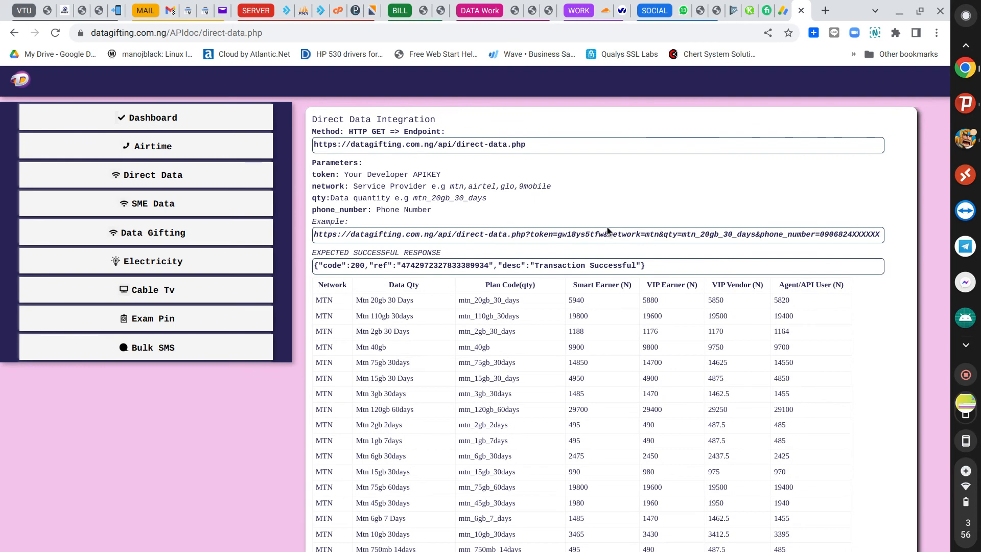
{"action": "scroll", "coordinate": [609, 227], "scroll_direction": "down", "scroll_amount": 2}
{"action": "scroll", "coordinate": [611, 226], "scroll_direction": "down", "scroll_amount": 10}
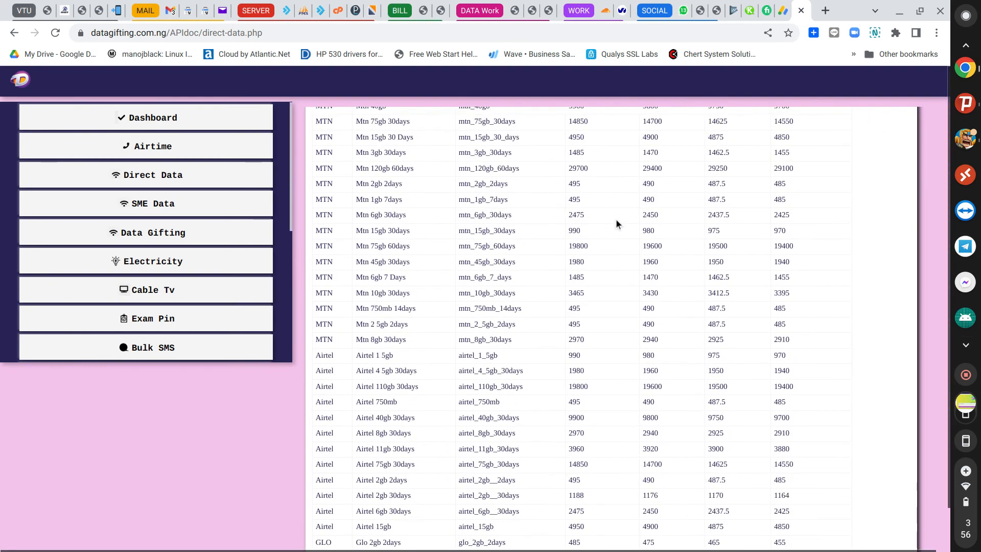
{"action": "scroll", "coordinate": [616, 225], "scroll_direction": "down", "scroll_amount": 1}
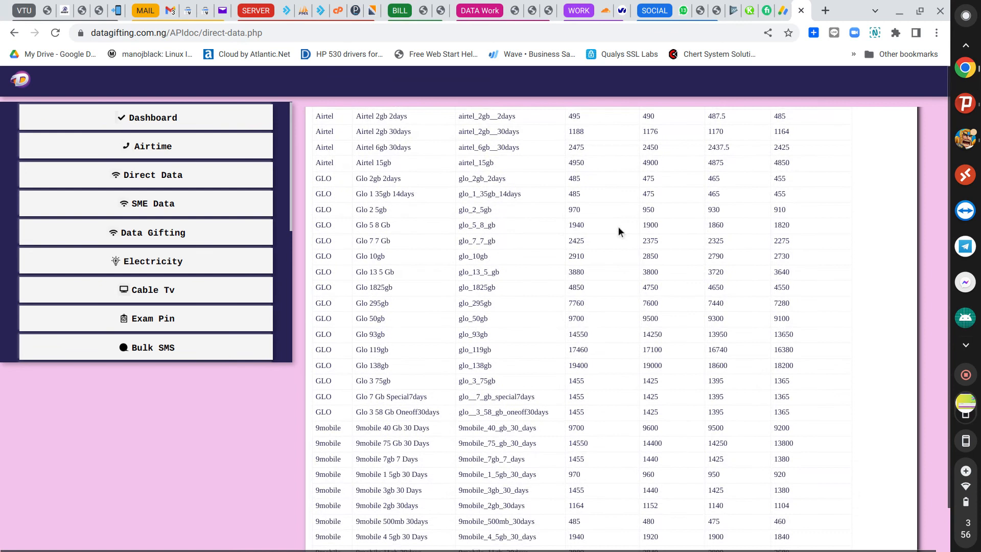
{"action": "scroll", "coordinate": [631, 250], "scroll_direction": "up", "scroll_amount": 3}
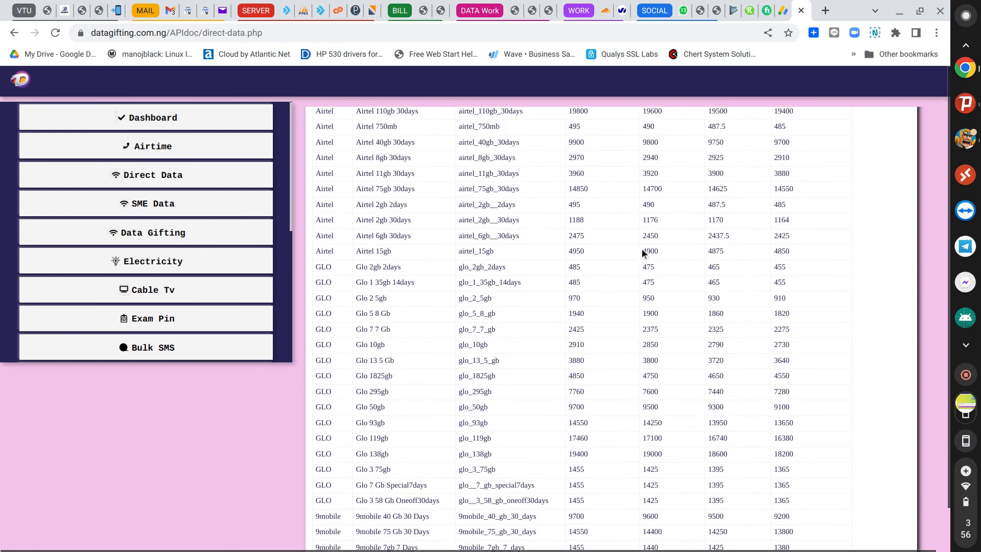
{"action": "scroll", "coordinate": [649, 247], "scroll_direction": "up", "scroll_amount": 10}
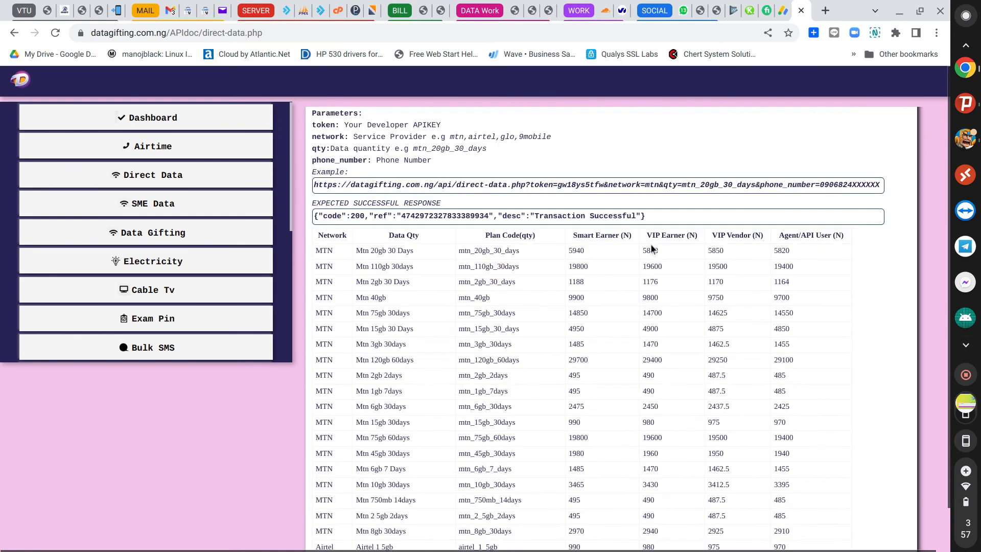
{"action": "scroll", "coordinate": [653, 248], "scroll_direction": "up", "scroll_amount": 1}
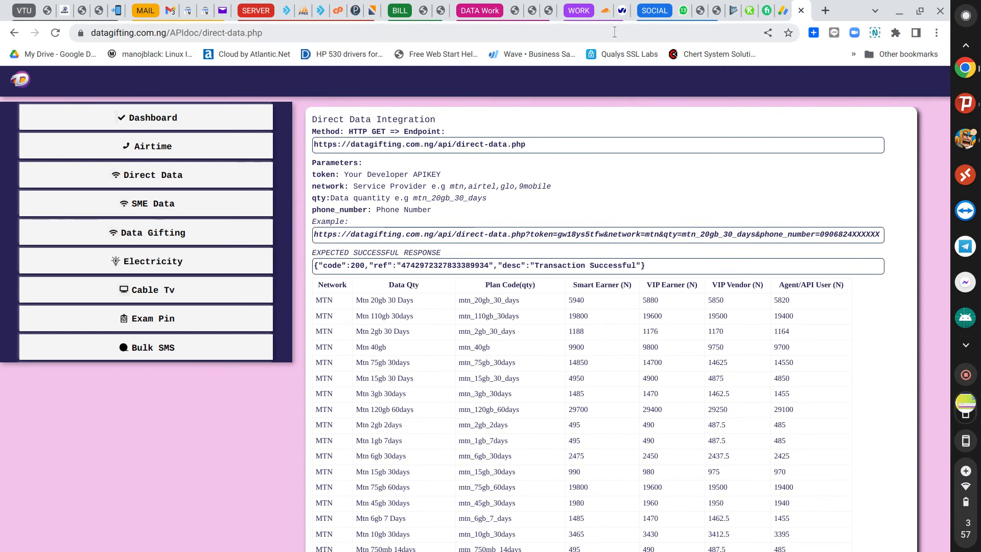
{"action": "left_click", "coordinate": [432, 11]}
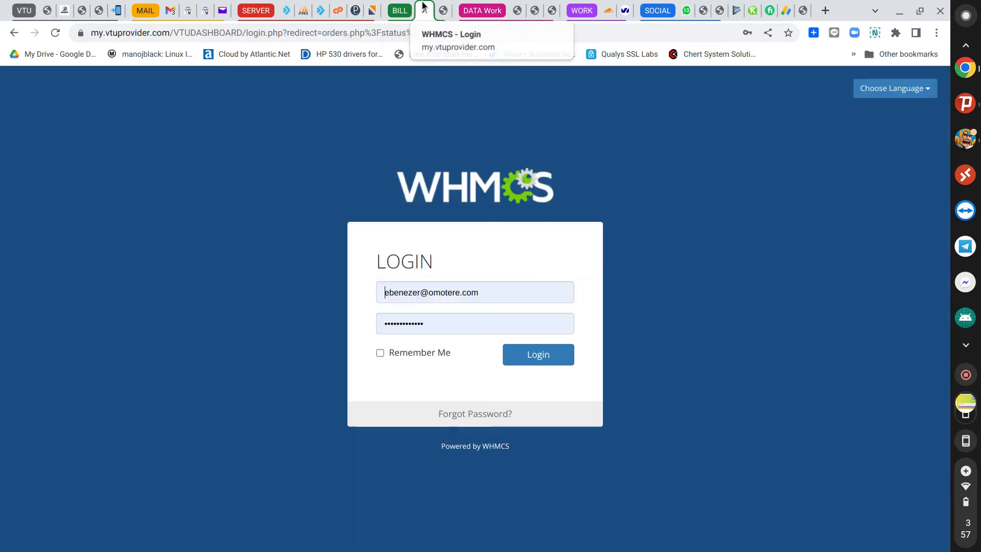
{"action": "left_click", "coordinate": [516, 8]}
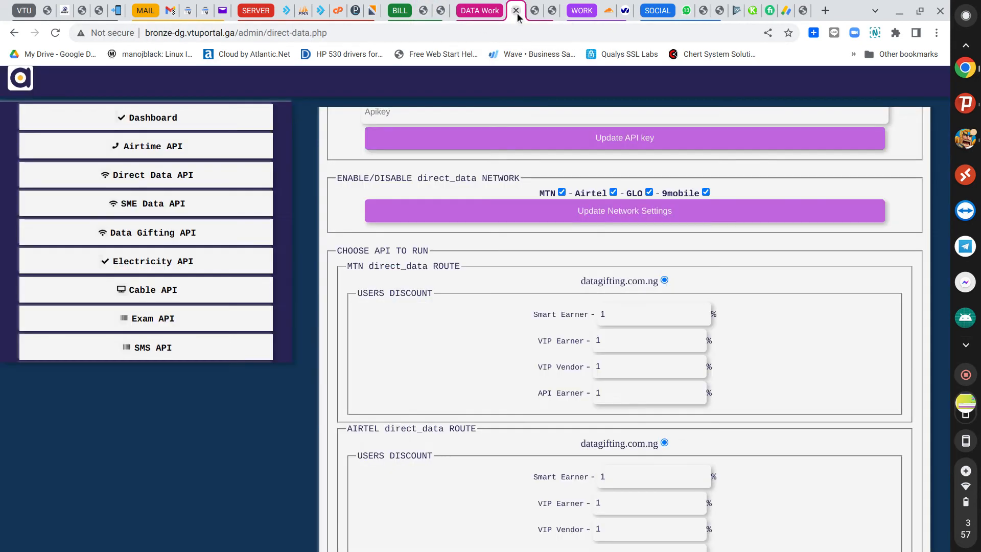
- Set the GLO direct data discounts to 2% for Smart Earner, 3% for VIP Earner, 4% for VIP Vendor and 6% for API Earner
{"action": "scroll", "coordinate": [701, 340], "scroll_direction": "down", "scroll_amount": 2}
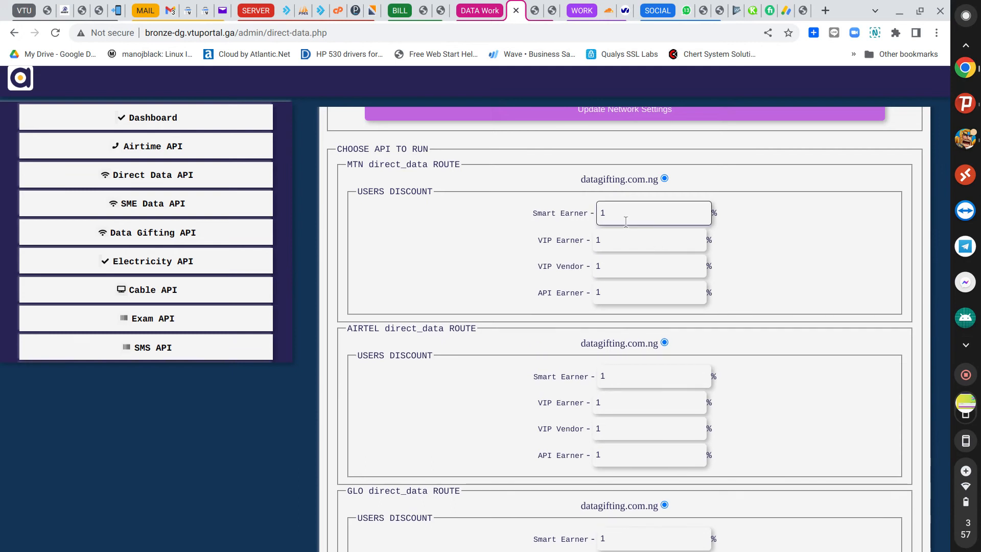
{"action": "scroll", "coordinate": [630, 293], "scroll_direction": "down", "scroll_amount": 3}
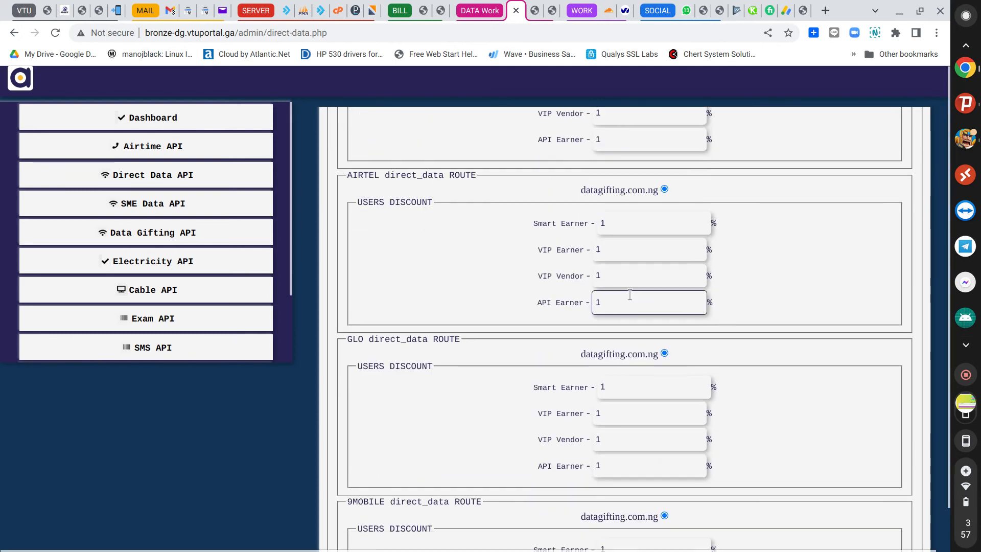
{"action": "scroll", "coordinate": [651, 309], "scroll_direction": "down", "scroll_amount": 2}
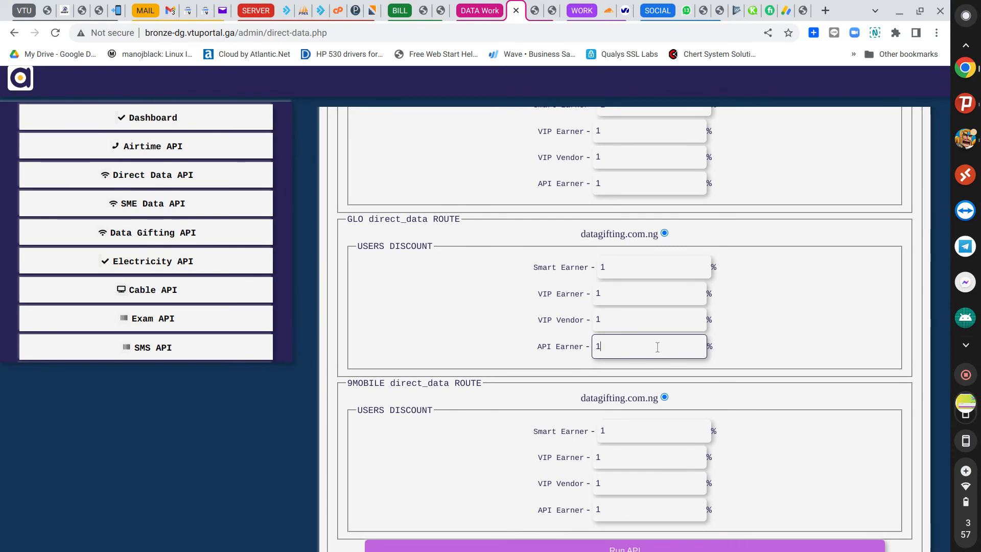
{"action": "double_click", "coordinate": [623, 348]}
{"action": "key", "text": "BackSpace"}
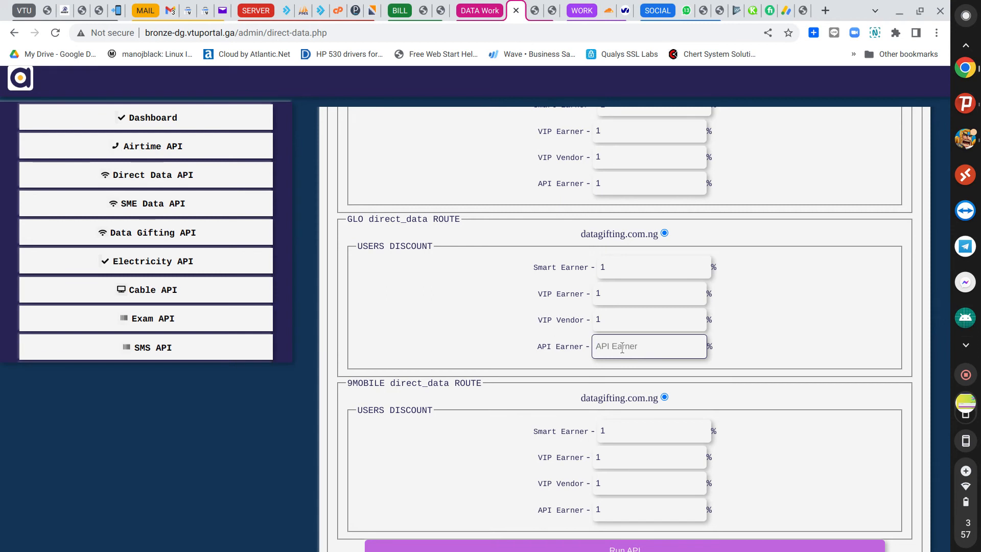
{"action": "type", "text": "6"}
{"action": "left_click", "coordinate": [610, 320]}
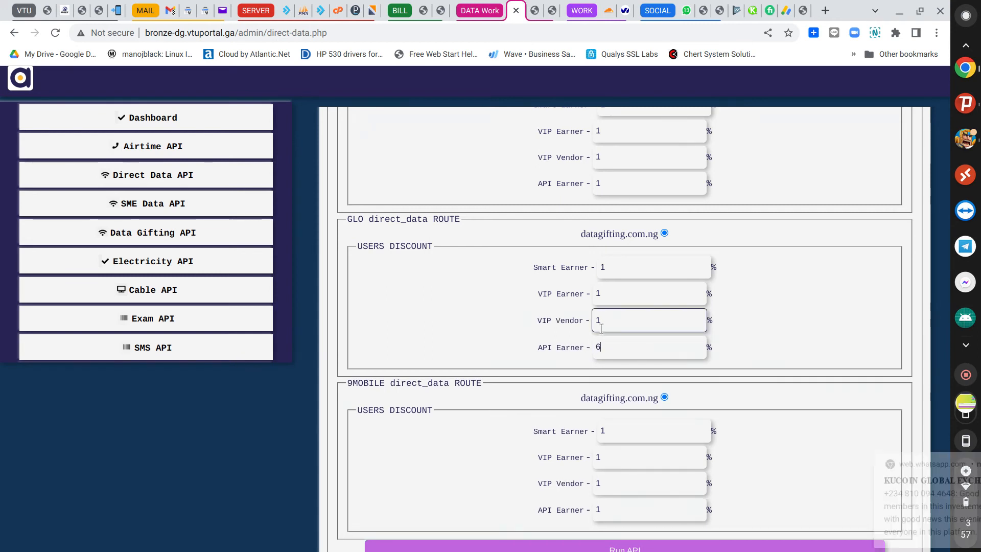
{"action": "double_click", "coordinate": [610, 320]}
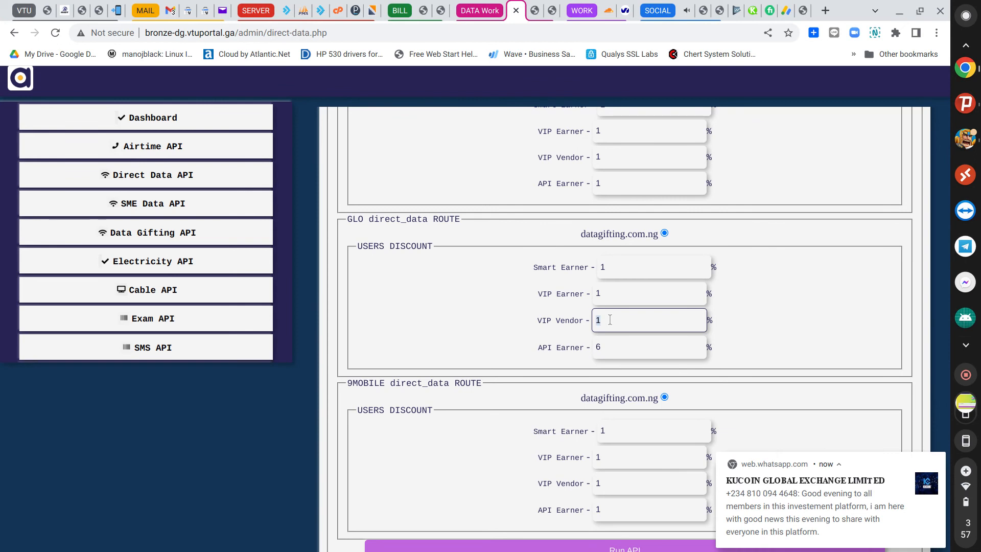
{"action": "type", "text": "4"}
{"action": "left_click", "coordinate": [607, 296]}
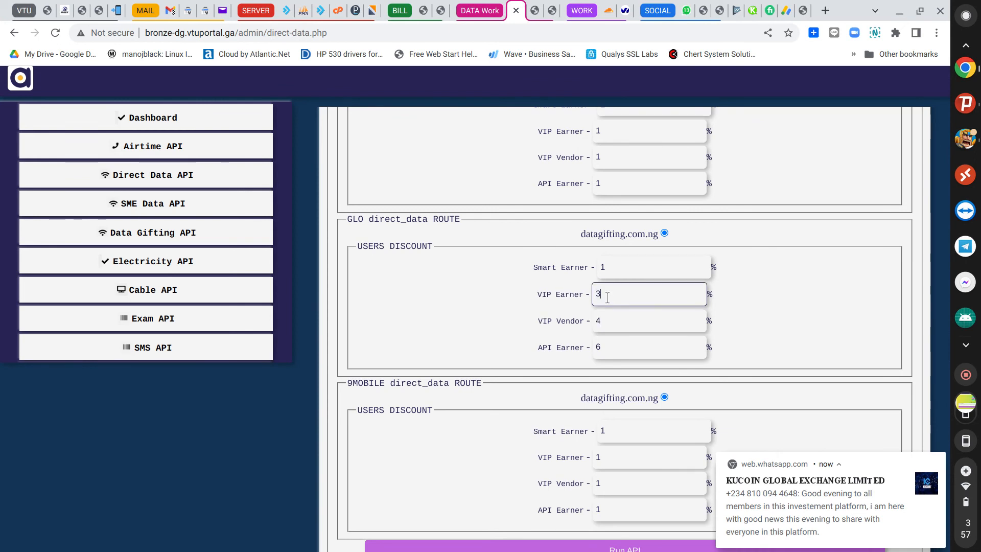
{"action": "type", "text": "3"}
{"action": "double_click", "coordinate": [614, 272]}
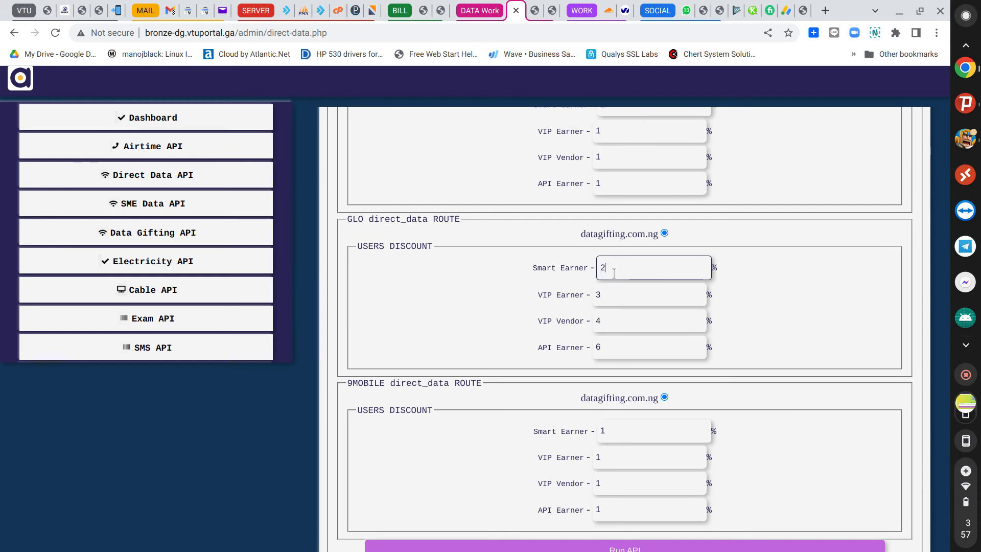
- Set the 9mobile direct data discounts to 2% for Smart Earner, 3% for VIP Earner, 3% for VIP Vendor and 5% for API Earner
{"action": "scroll", "coordinate": [618, 307], "scroll_direction": "down", "scroll_amount": 1}
{"action": "left_click", "coordinate": [627, 389]}
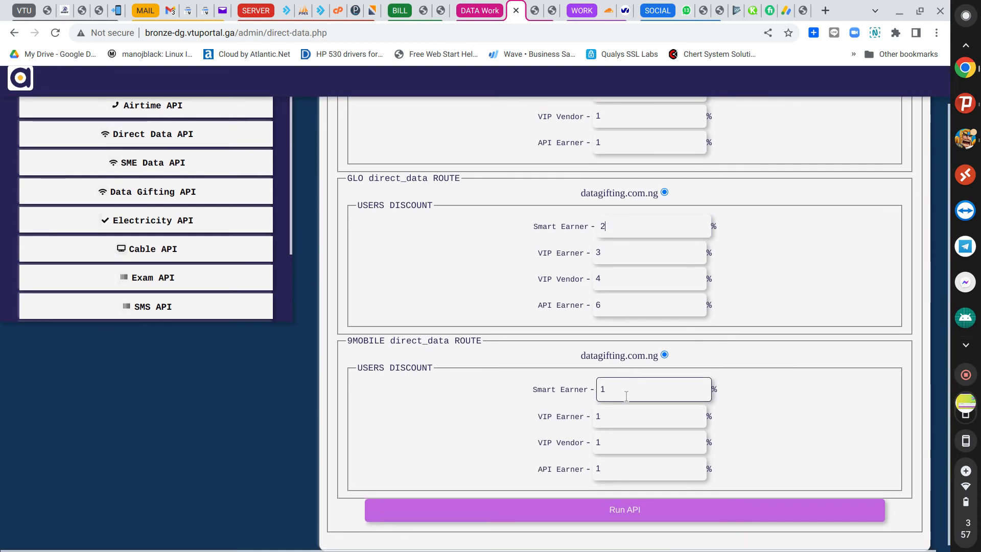
{"action": "left_click", "coordinate": [627, 389]}
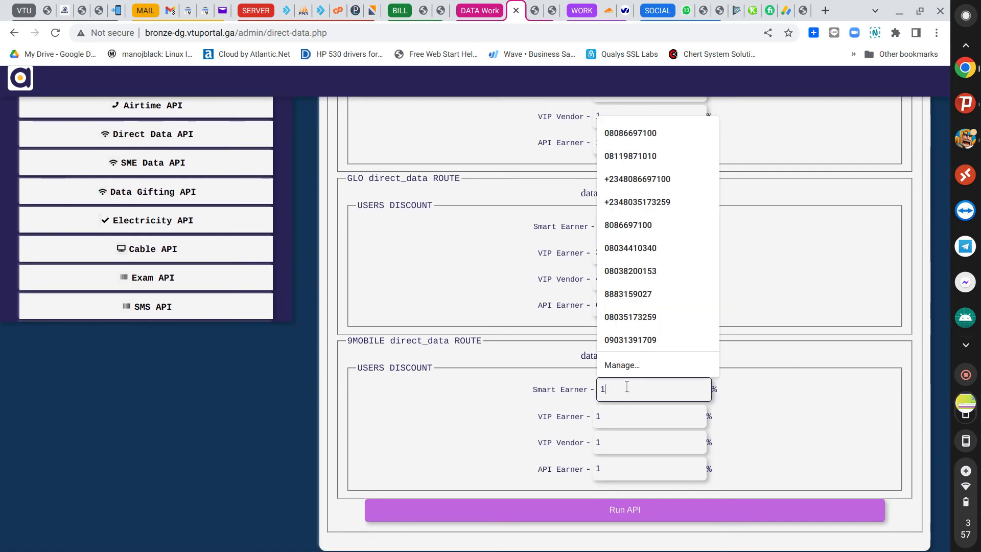
{"action": "left_click_drag", "start_coordinate": [626, 387], "coordinate": [488, 384]}
{"action": "type", "text": "2"}
{"action": "left_click_drag", "start_coordinate": [618, 413], "coordinate": [540, 416]}
{"action": "type", "text": "3"}
{"action": "left_click_drag", "start_coordinate": [613, 444], "coordinate": [558, 445]}
{"action": "type", "text": "3"}
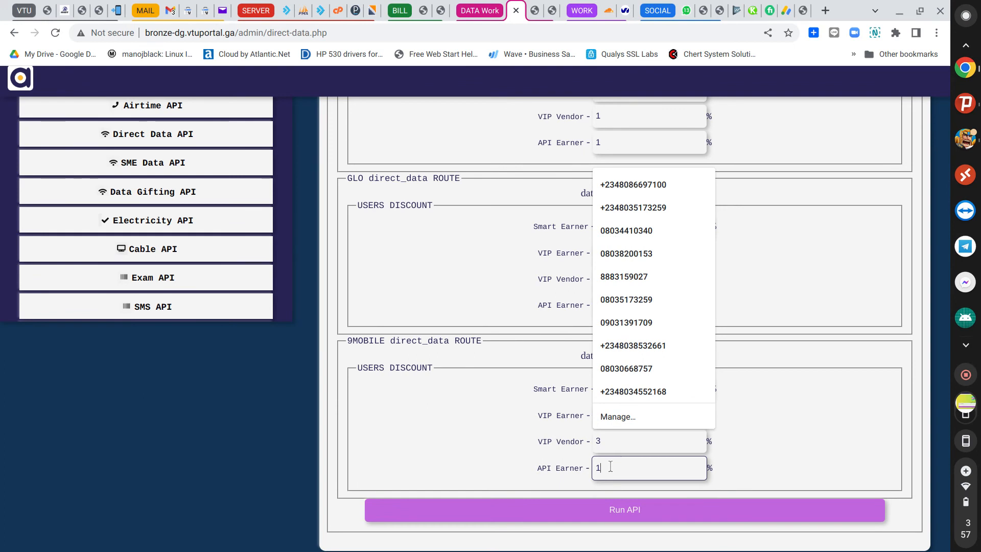
{"action": "left_click_drag", "start_coordinate": [612, 467], "coordinate": [545, 463]}
{"action": "type", "text": "5"}
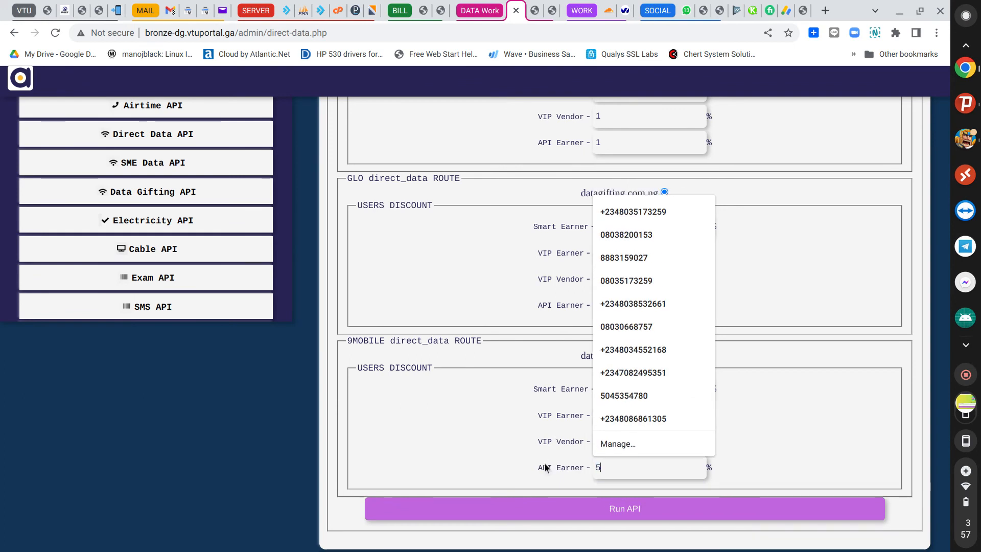
{"action": "left_click", "coordinate": [532, 406]}
{"action": "left_click", "coordinate": [620, 442]}
{"action": "left_click", "coordinate": [601, 408]}
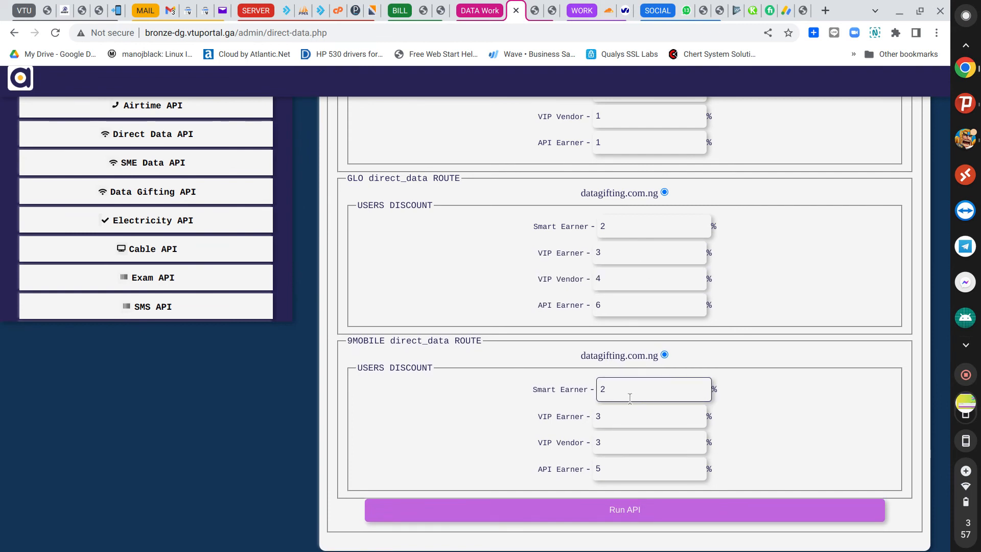
- Set the MTN direct data discounts to 0.5% for Smart Earner, 1.5% for VIP Vendor and 2% for API Earner
{"action": "scroll", "coordinate": [644, 379], "scroll_direction": "up", "scroll_amount": 3}
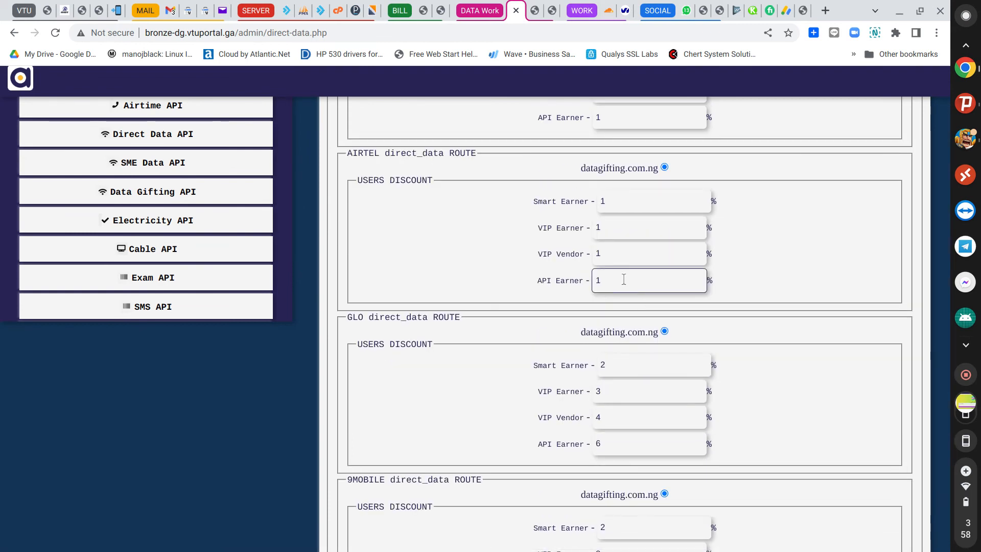
{"action": "scroll", "coordinate": [624, 280], "scroll_direction": "up", "scroll_amount": 3}
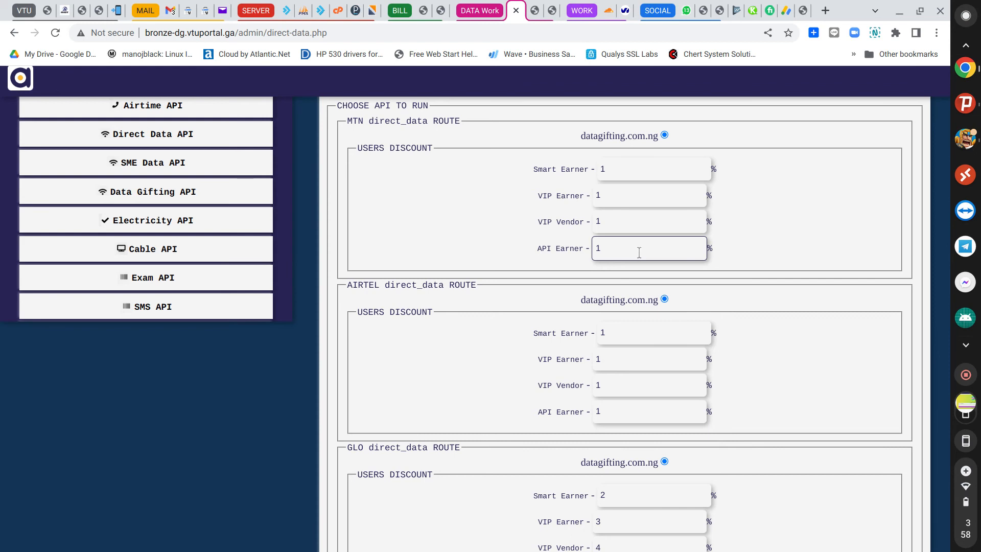
{"action": "left_click_drag", "start_coordinate": [639, 254], "coordinate": [553, 253]}
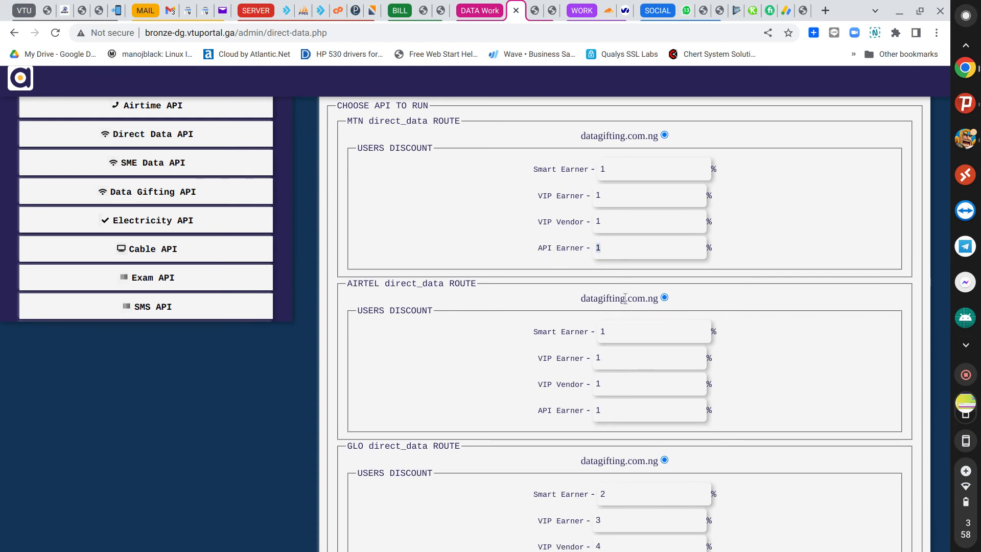
{"action": "type", "text": "2"}
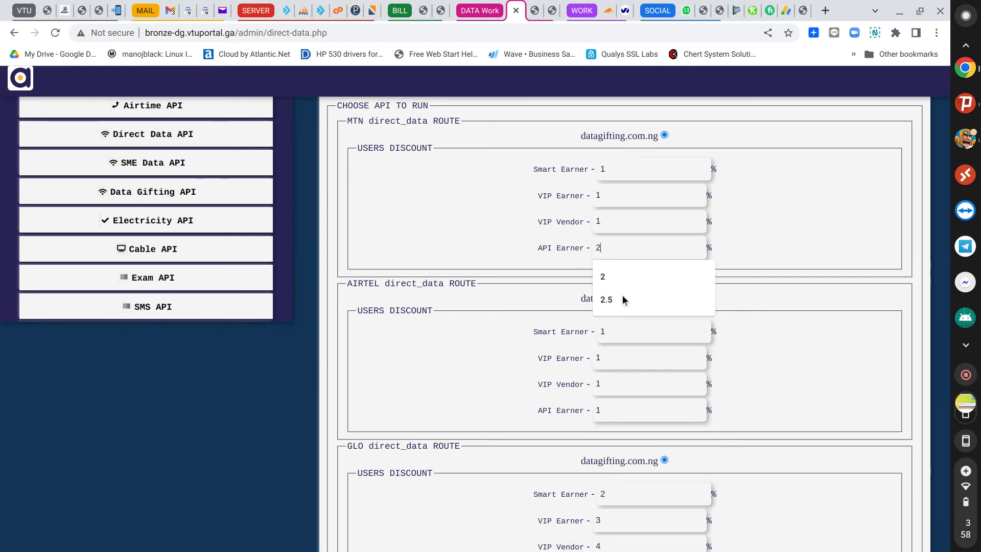
{"action": "left_click", "coordinate": [608, 271]}
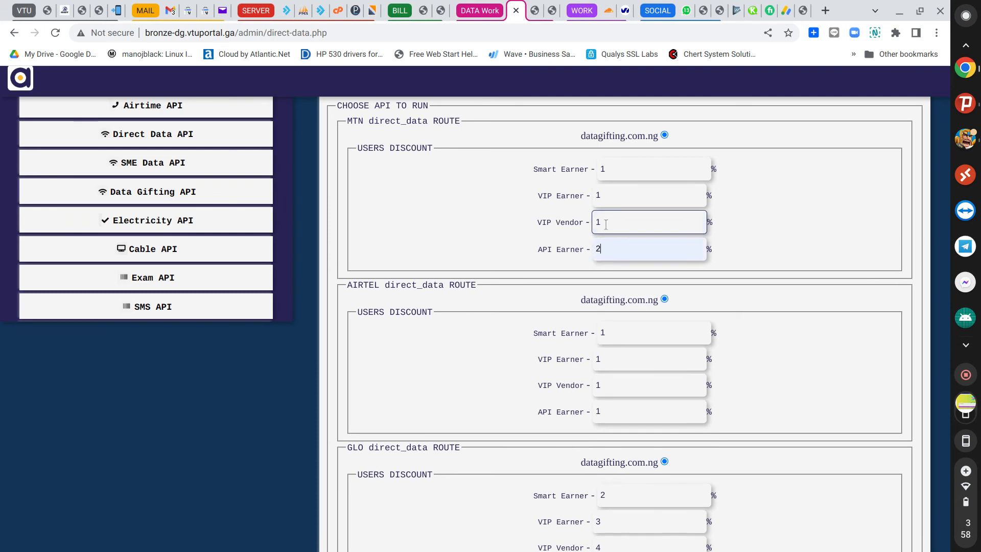
{"action": "left_click_drag", "start_coordinate": [633, 221], "coordinate": [572, 219]}
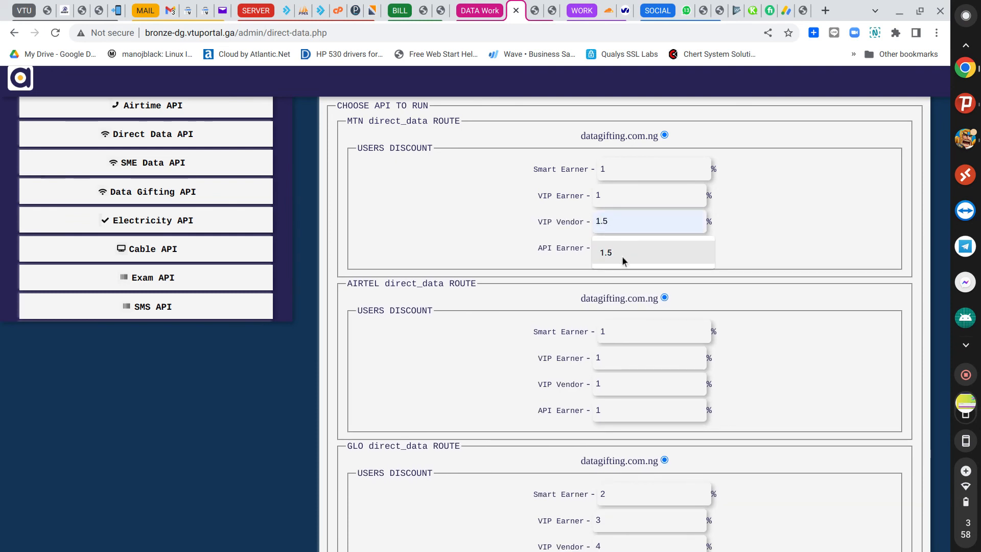
{"action": "left_click", "coordinate": [621, 255]}
{"action": "left_click", "coordinate": [607, 198]}
{"action": "left_click_drag", "start_coordinate": [620, 164], "coordinate": [570, 164]}
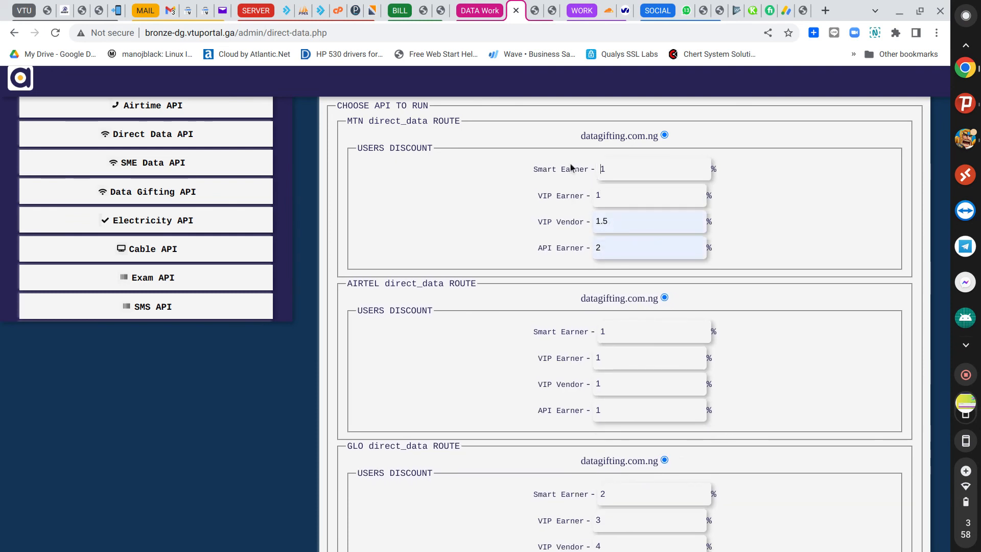
{"action": "type", "text": "0.5"}
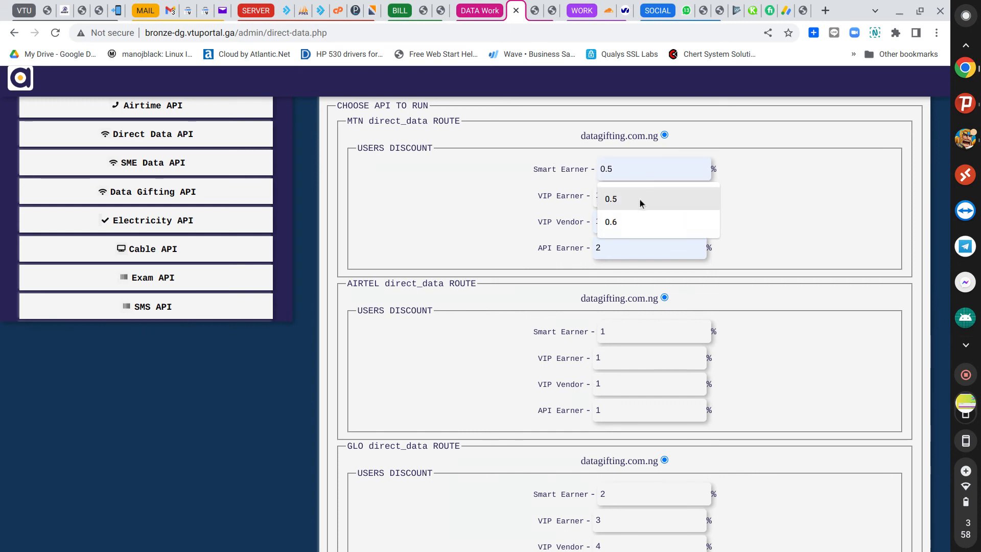
{"action": "left_click", "coordinate": [636, 197]}
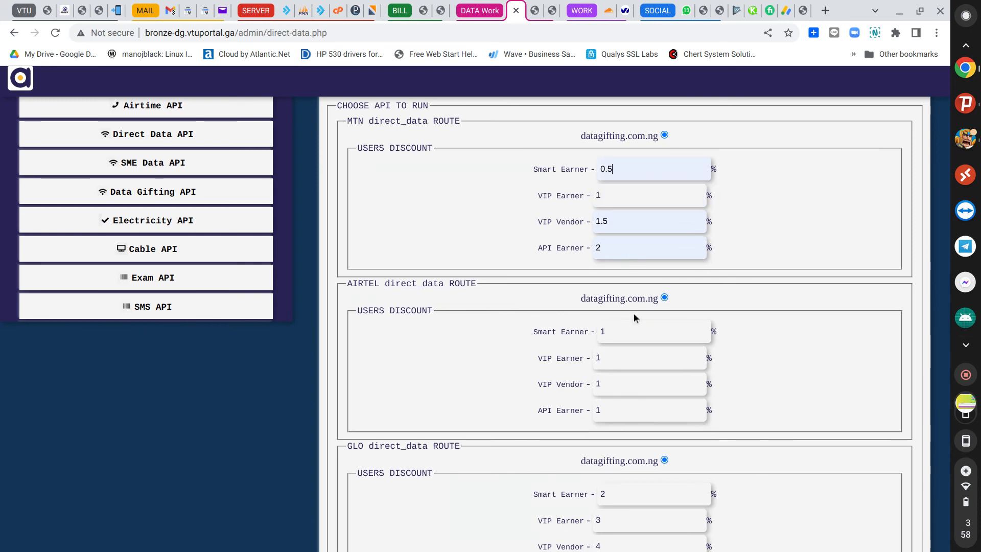
- Set the Airtel direct data discounts to 0.5% for Smart Earner, 1.5% for VIP Vendor and 2% for API Earner
{"action": "left_click", "coordinate": [631, 331]}
{"action": "left_click", "coordinate": [642, 354]}
{"action": "left_click", "coordinate": [613, 358]}
{"action": "left_click", "coordinate": [629, 387]}
{"action": "key", "text": "BackSpace"}
{"action": "key", "text": "BackSpace"}
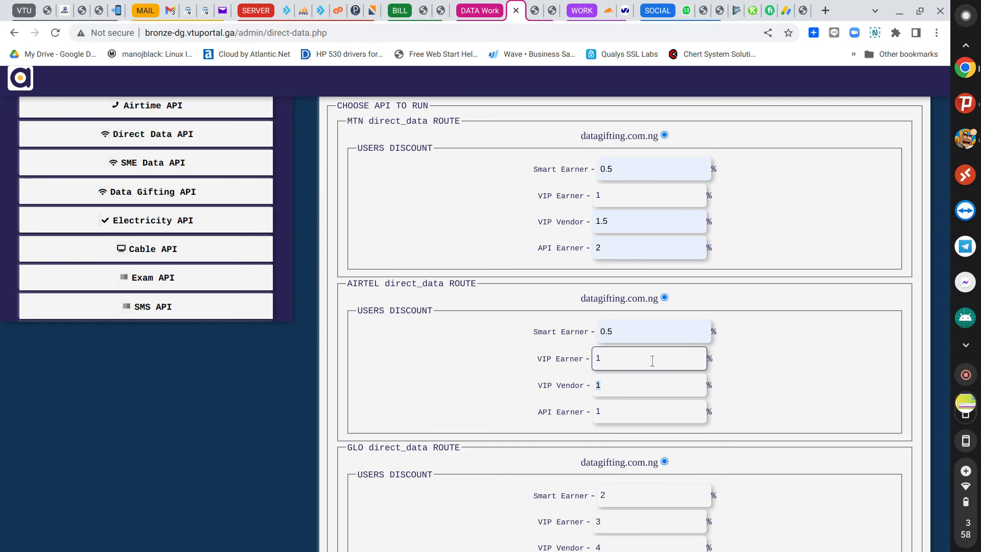
{"action": "left_click", "coordinate": [639, 385]}
{"action": "left_click", "coordinate": [649, 411]}
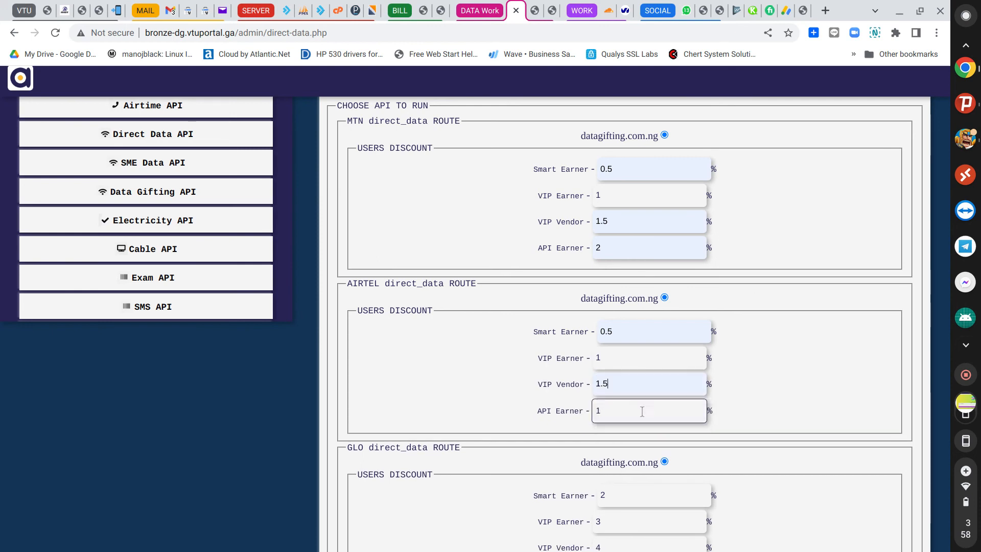
{"action": "left_click", "coordinate": [766, 369]}
- Run the direct data API with the entered routes and discounts, and check the saved discounts for MTN and Airtel
{"action": "scroll", "coordinate": [767, 369], "scroll_direction": "down", "scroll_amount": 2}
{"action": "scroll", "coordinate": [766, 380], "scroll_direction": "down", "scroll_amount": 3}
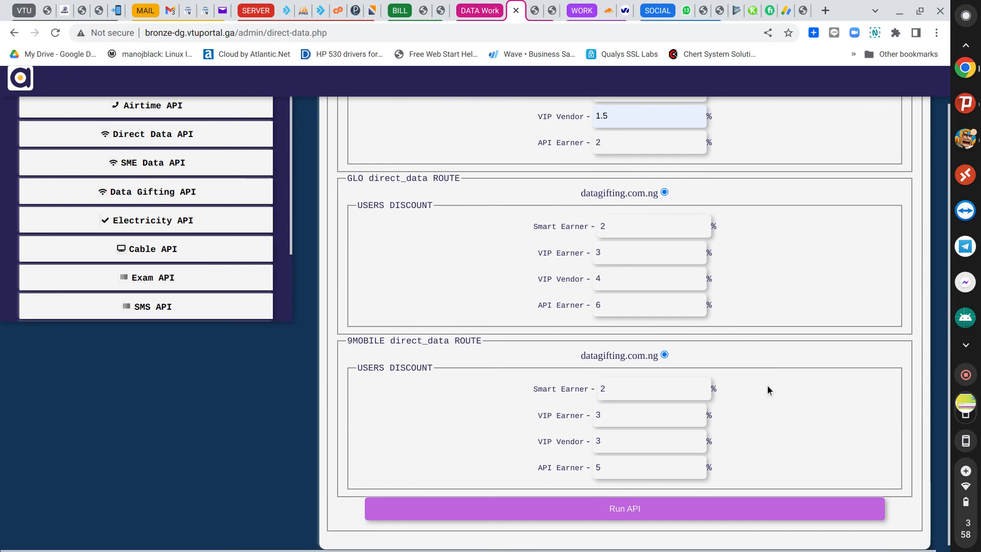
{"action": "left_click", "coordinate": [617, 511]}
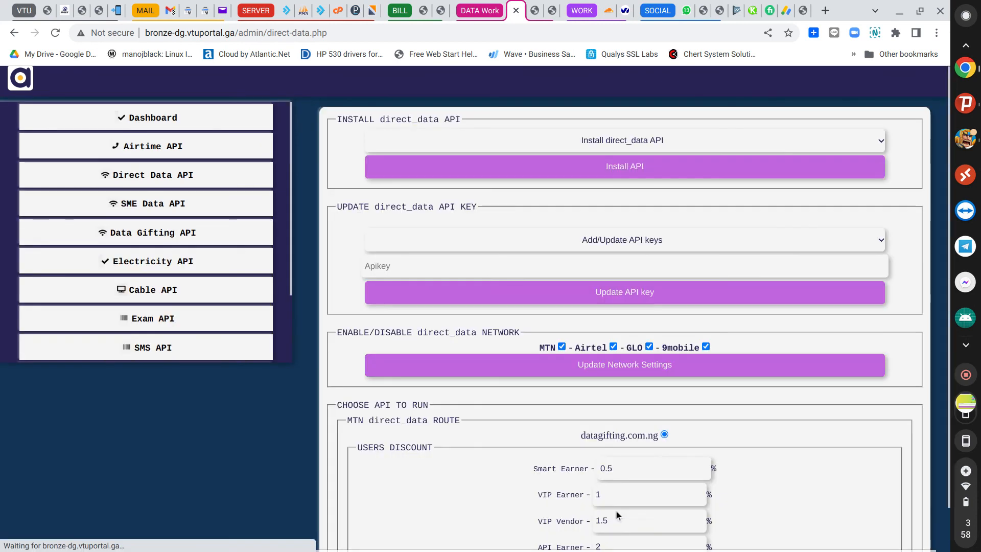
{"action": "left_click", "coordinate": [625, 486]}
{"action": "left_click", "coordinate": [622, 472]}
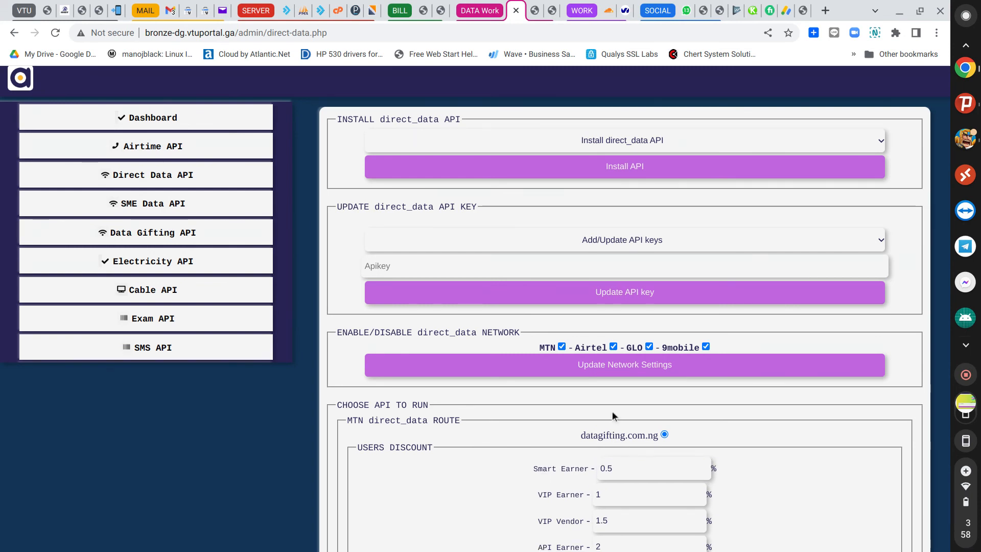
{"action": "scroll", "coordinate": [611, 412], "scroll_direction": "down", "scroll_amount": 4}
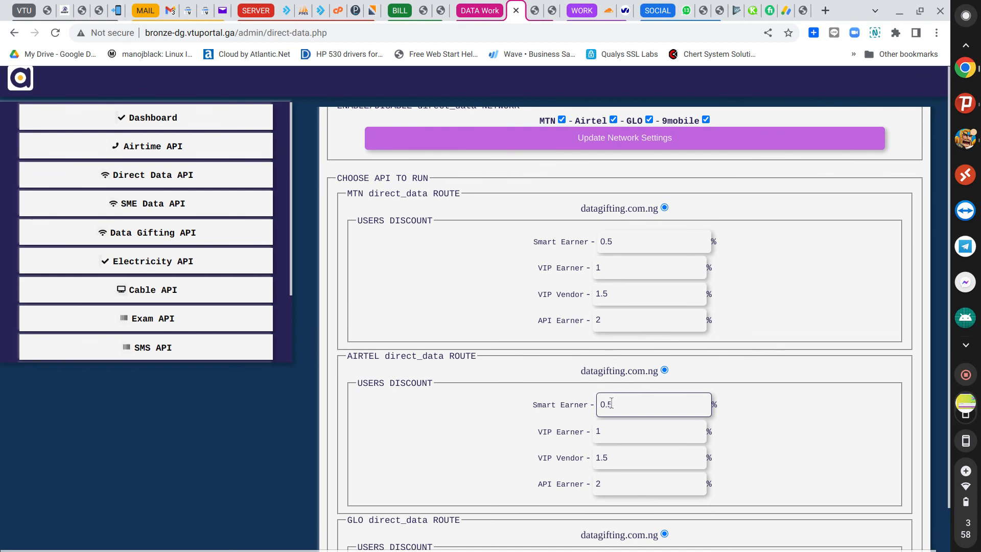
- Open the SME Data API settings and examine the MTN route and the prices per data quantity and user level
{"action": "left_click", "coordinate": [160, 206]}
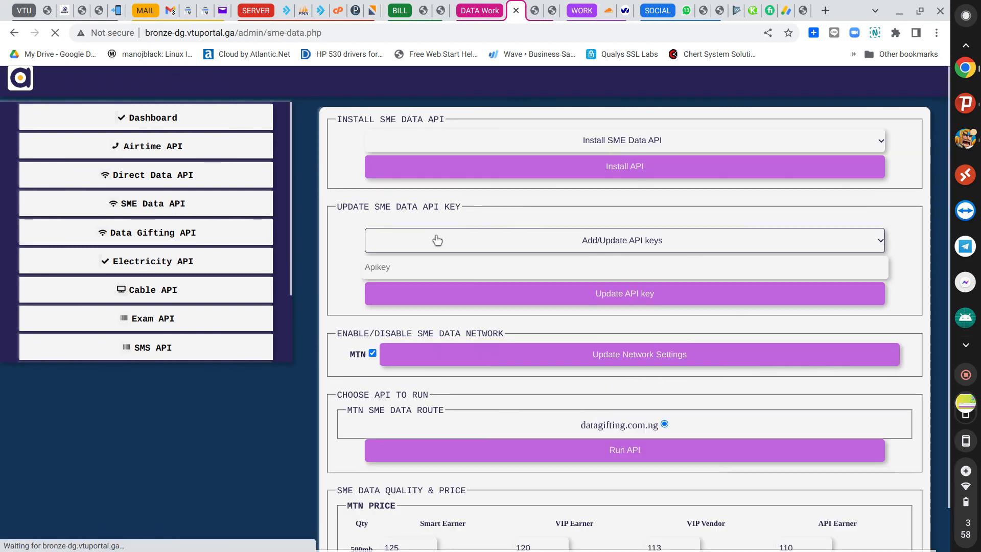
{"action": "scroll", "coordinate": [467, 245], "scroll_direction": "down", "scroll_amount": 7}
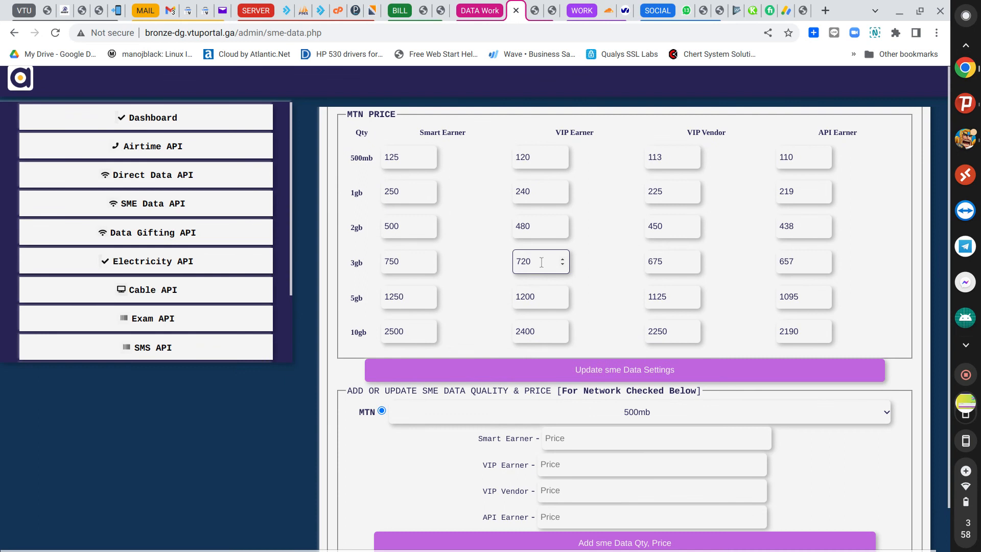
{"action": "scroll", "coordinate": [615, 340], "scroll_direction": "up", "scroll_amount": 5}
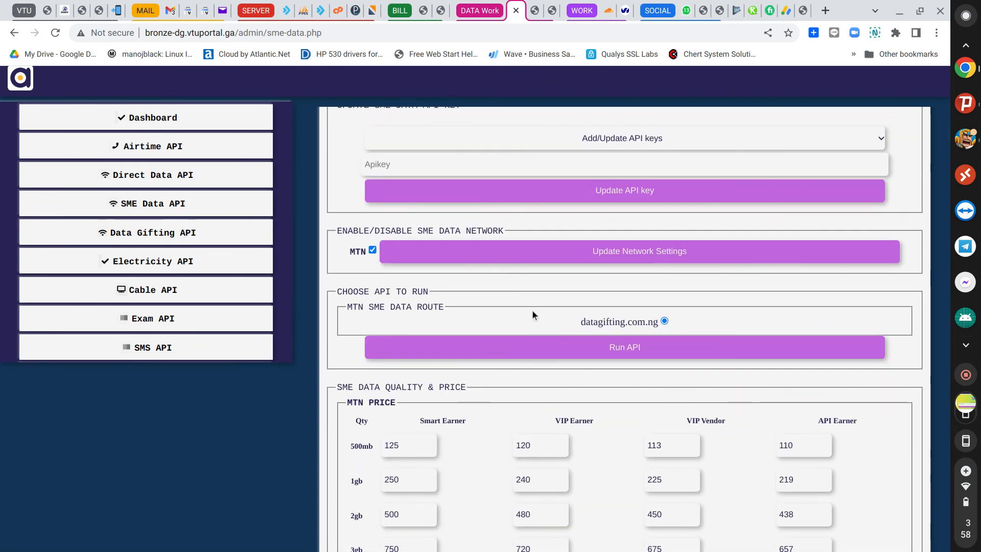
{"action": "scroll", "coordinate": [546, 299], "scroll_direction": "down", "scroll_amount": 5}
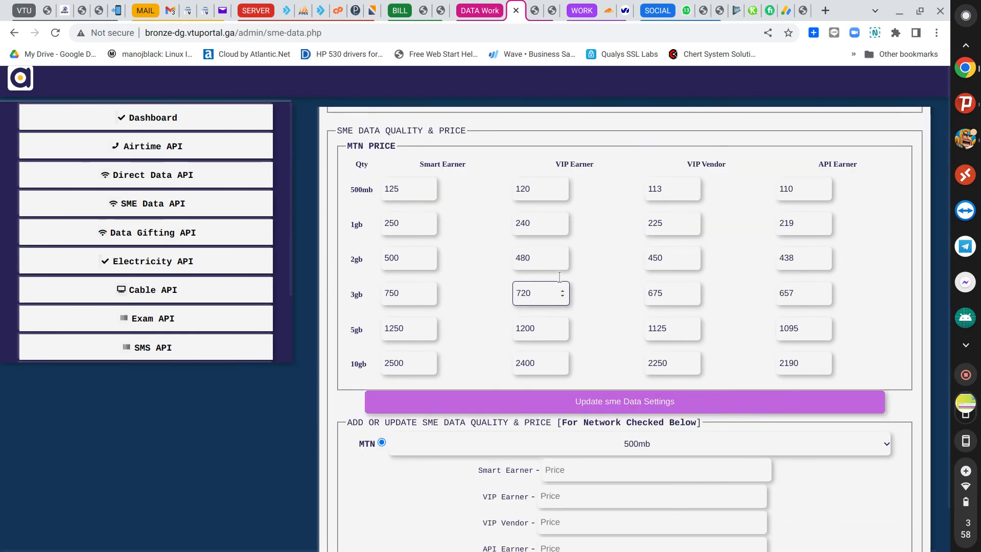
{"action": "scroll", "coordinate": [741, 266], "scroll_direction": "up", "scroll_amount": 1}
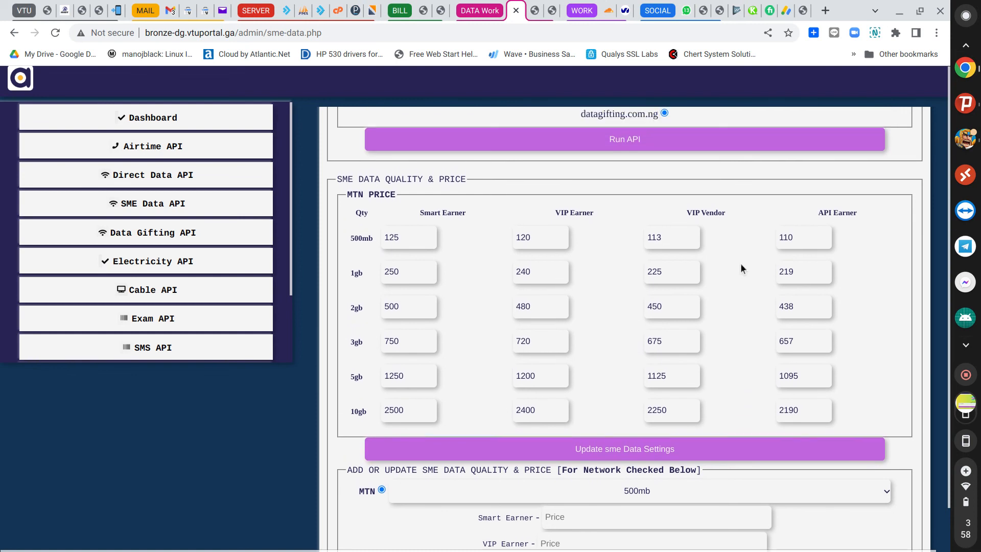
{"action": "scroll", "coordinate": [741, 271], "scroll_direction": "up", "scroll_amount": 2}
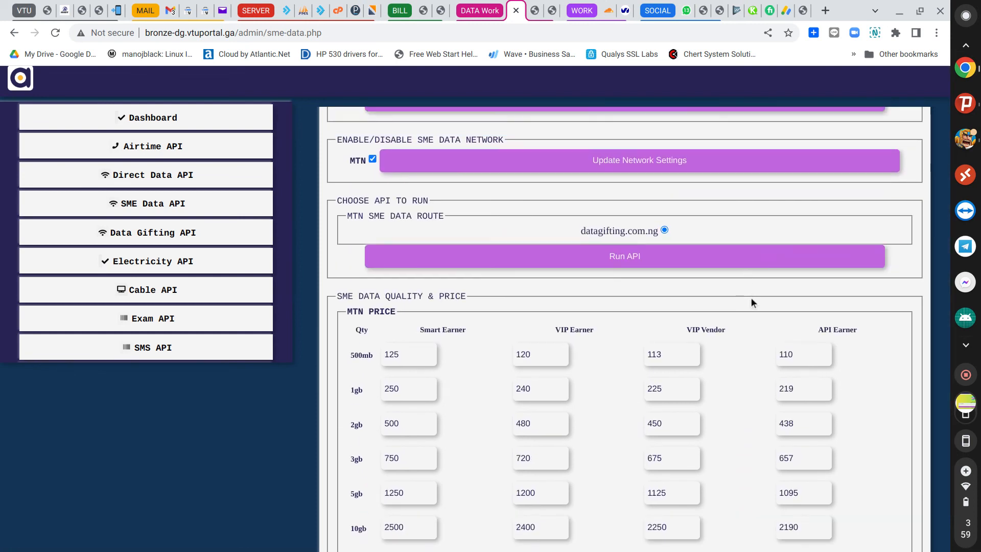
{"action": "scroll", "coordinate": [752, 302], "scroll_direction": "down", "scroll_amount": 1}
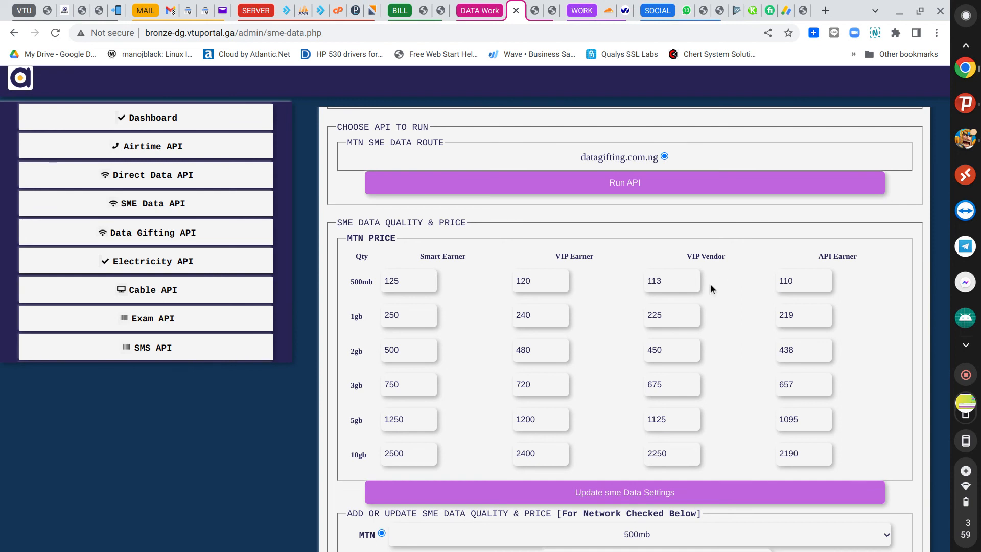
- Review the SME data API key, network and route settings together with the MTN price table
{"action": "scroll", "coordinate": [711, 281], "scroll_direction": "down", "scroll_amount": 3}
{"action": "scroll", "coordinate": [593, 204], "scroll_direction": "up", "scroll_amount": 8}
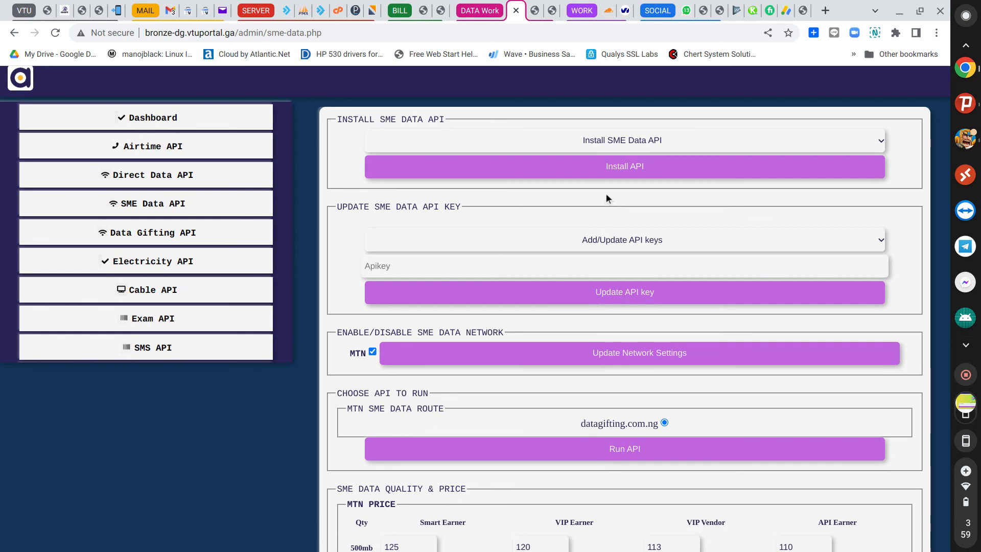
{"action": "scroll", "coordinate": [595, 200], "scroll_direction": "down", "scroll_amount": 2}
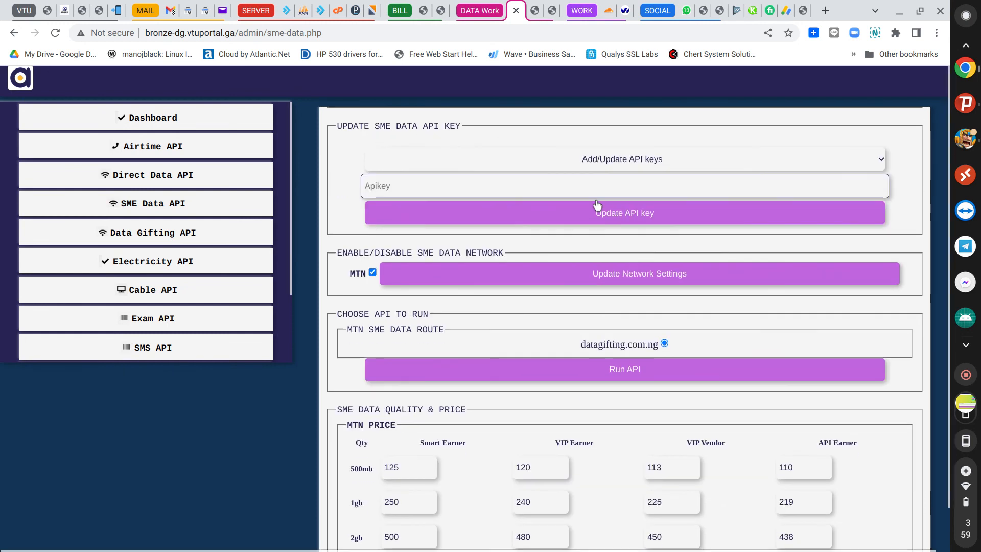
{"action": "scroll", "coordinate": [603, 215], "scroll_direction": "down", "scroll_amount": 3}
{"action": "scroll", "coordinate": [614, 290], "scroll_direction": "down", "scroll_amount": 3}
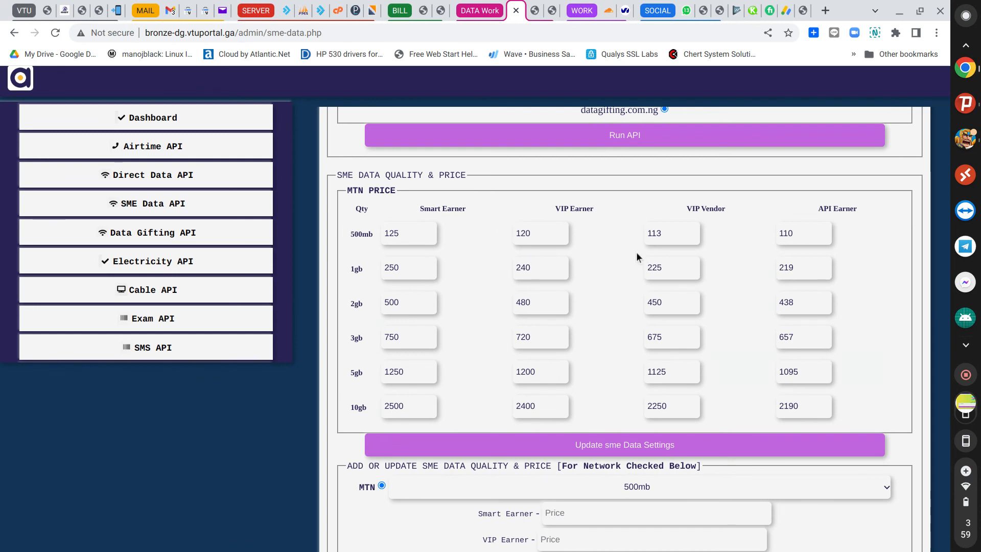
{"action": "scroll", "coordinate": [639, 232], "scroll_direction": "down", "scroll_amount": 2}
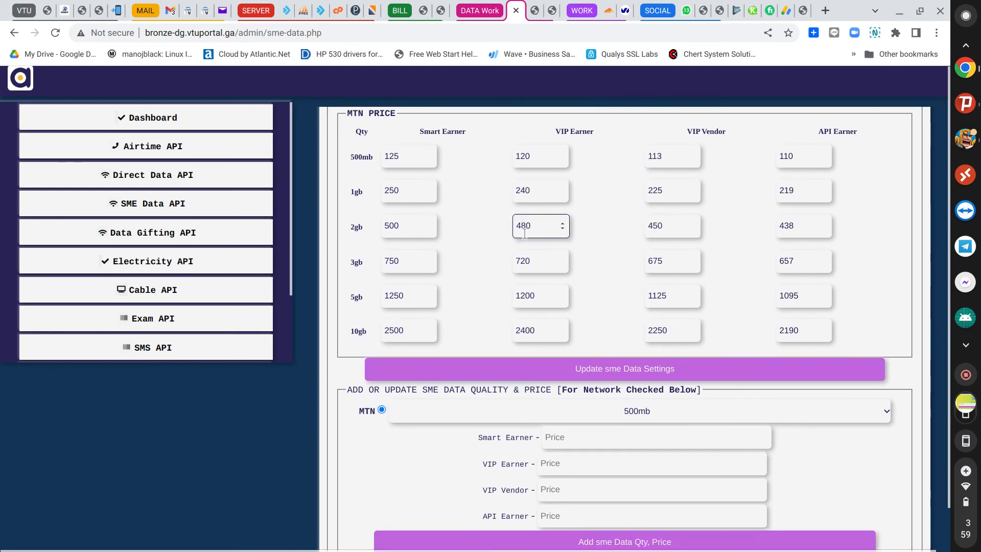
- Set the MTN SME data price of 1gb for API Earner to 220
{"action": "left_click_drag", "start_coordinate": [798, 156], "coordinate": [777, 152]}
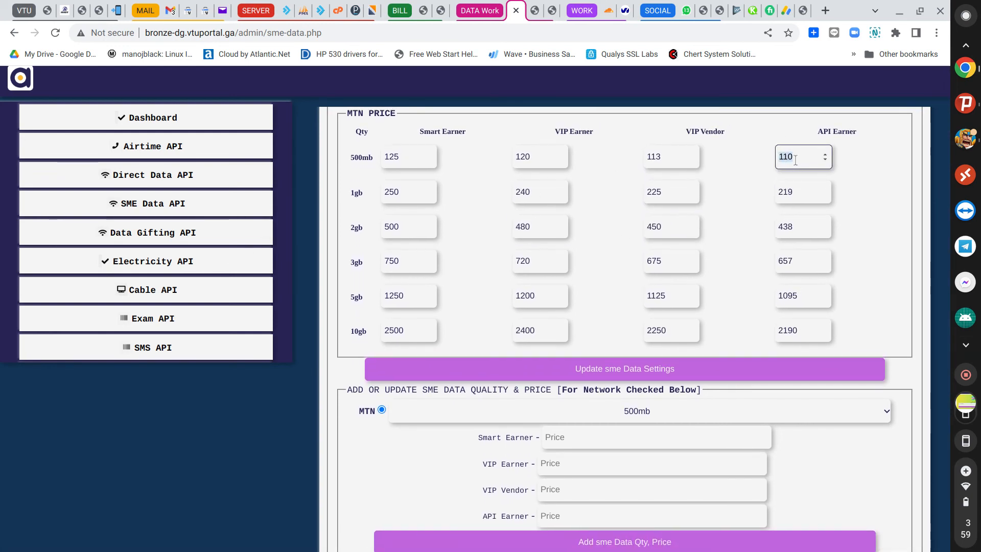
{"action": "left_click_drag", "start_coordinate": [800, 194], "coordinate": [774, 196]}
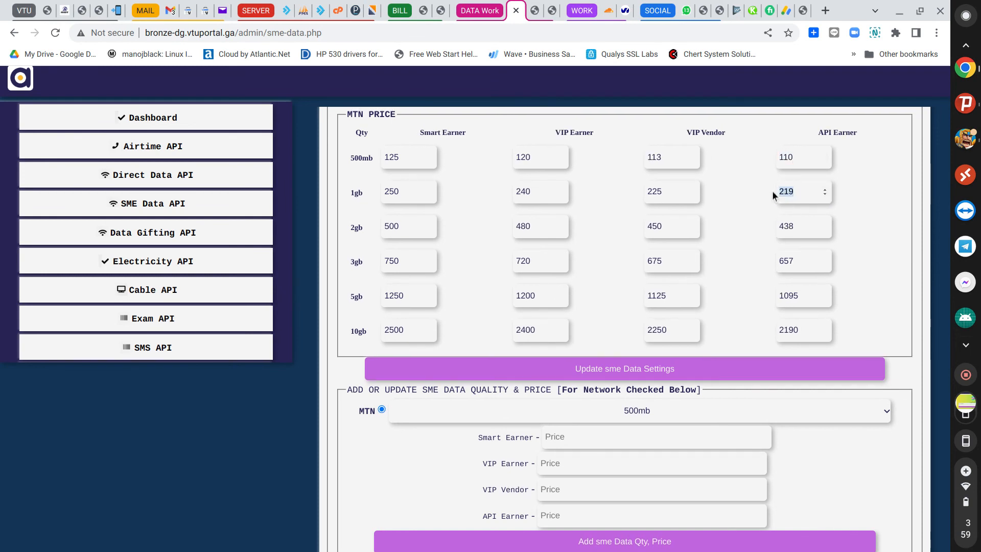
{"action": "double_click", "coordinate": [797, 199]}
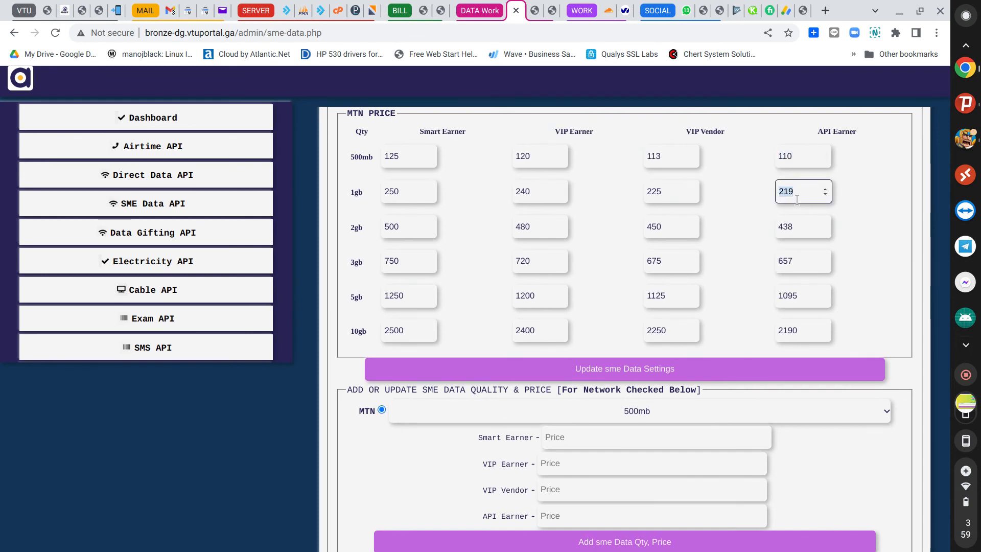
{"action": "type", "text": "22"}
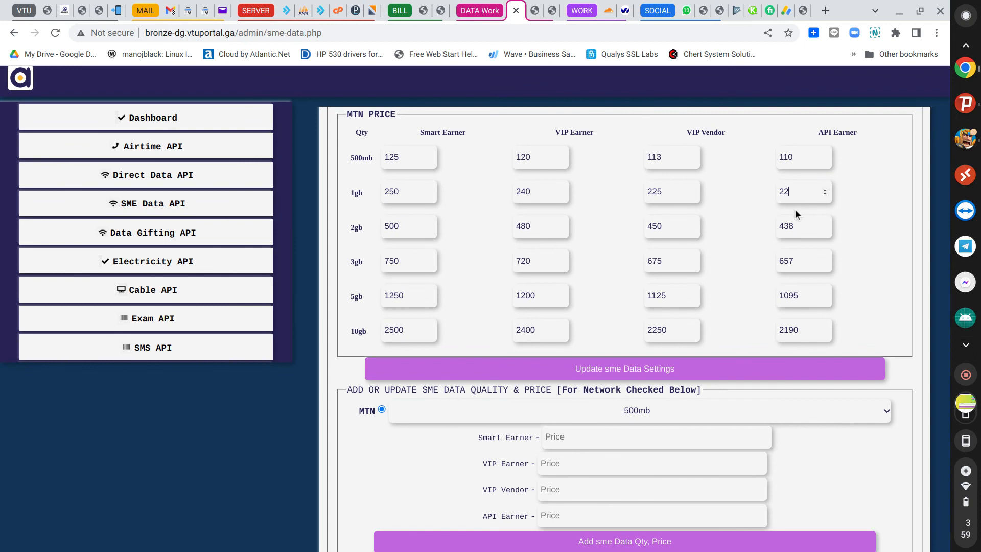
{"action": "type", "text": "5"}
{"action": "double_click", "coordinate": [660, 189]}
{"action": "left_click_drag", "start_coordinate": [801, 191], "coordinate": [781, 193]}
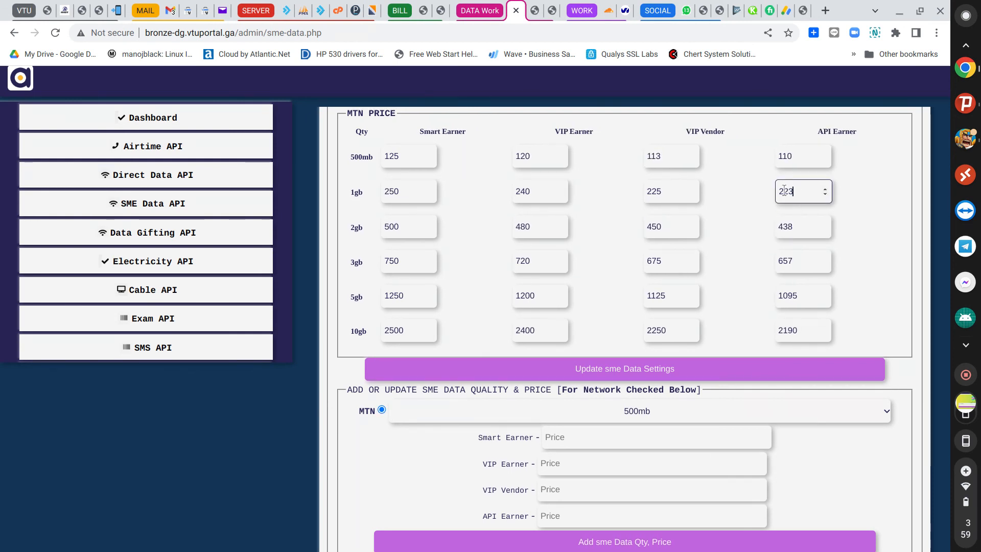
{"action": "type", "text": "20"}
- Set the MTN 2gb price for API Earner to 460 and update the SME data settings
{"action": "left_click_drag", "start_coordinate": [796, 226], "coordinate": [751, 223]}
{"action": "type", "text": "46"}
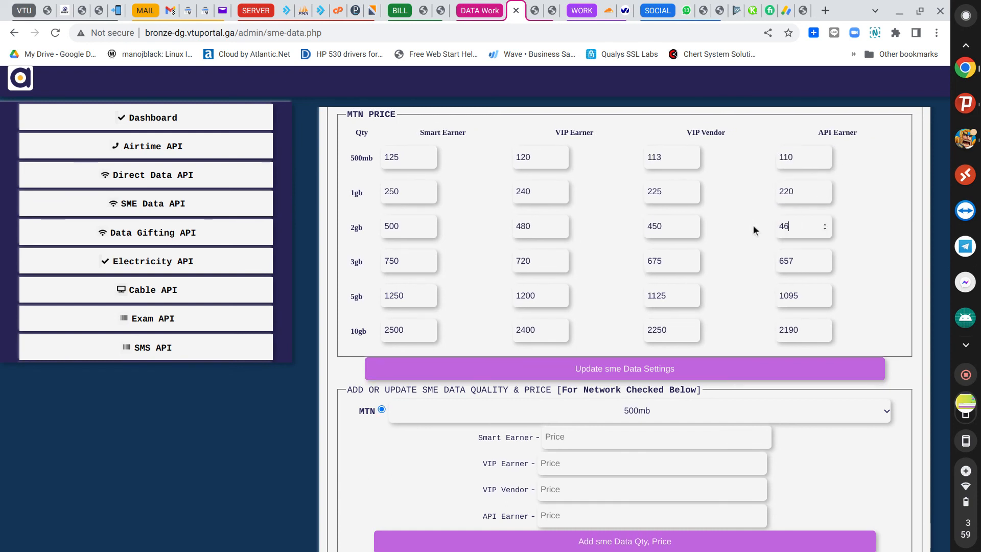
{"action": "type", "text": "0"}
{"action": "left_click_drag", "start_coordinate": [795, 261], "coordinate": [752, 259]}
{"action": "left_click", "coordinate": [658, 375]}
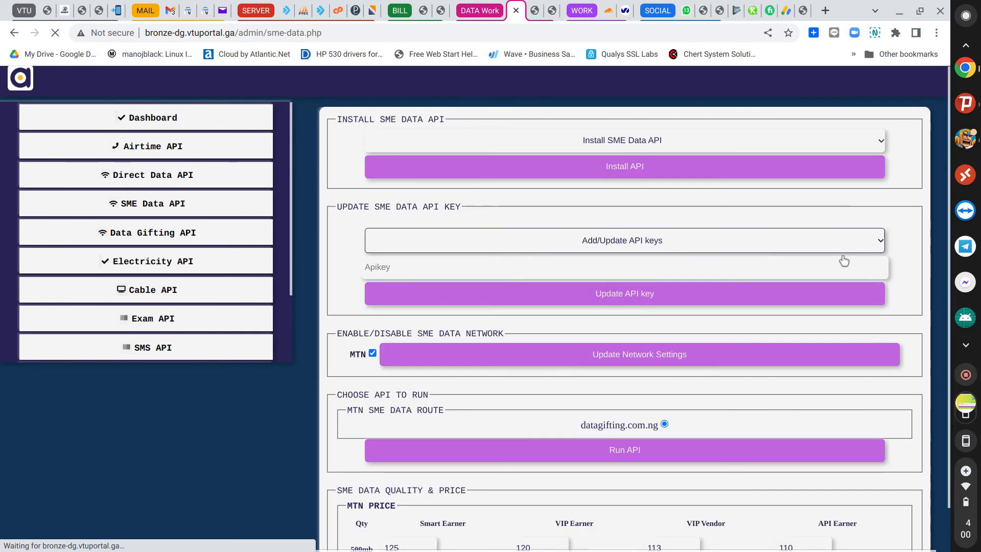
- Check the saved MTN prices for API Earner and examine the form for adding an SME data quantity and price
{"action": "scroll", "coordinate": [832, 386], "scroll_direction": "down", "scroll_amount": 2}
{"action": "scroll", "coordinate": [830, 369], "scroll_direction": "down", "scroll_amount": 3}
{"action": "left_click", "coordinate": [804, 309]}
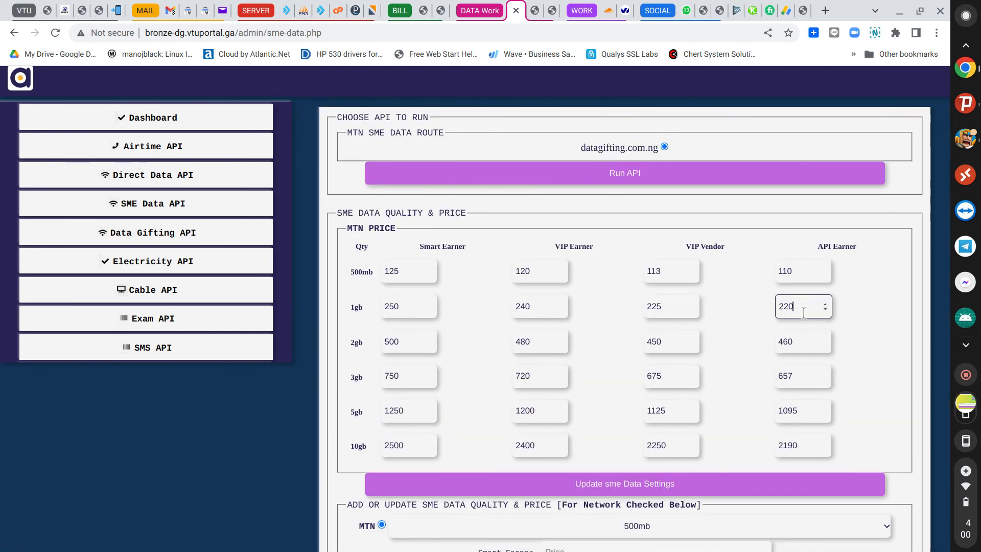
{"action": "left_click", "coordinate": [807, 343]}
{"action": "left_click", "coordinate": [805, 379]}
{"action": "left_click", "coordinate": [804, 410]}
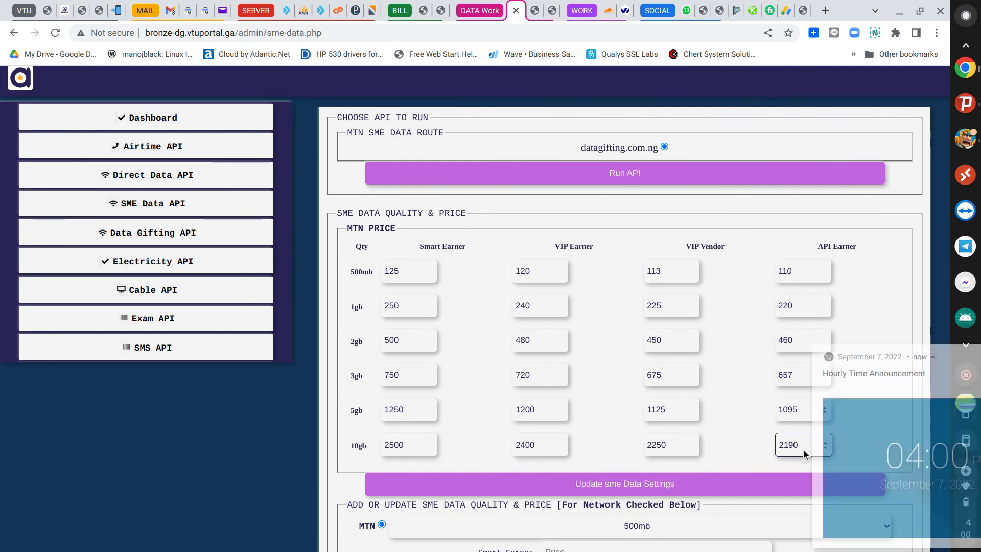
{"action": "left_click", "coordinate": [804, 454]}
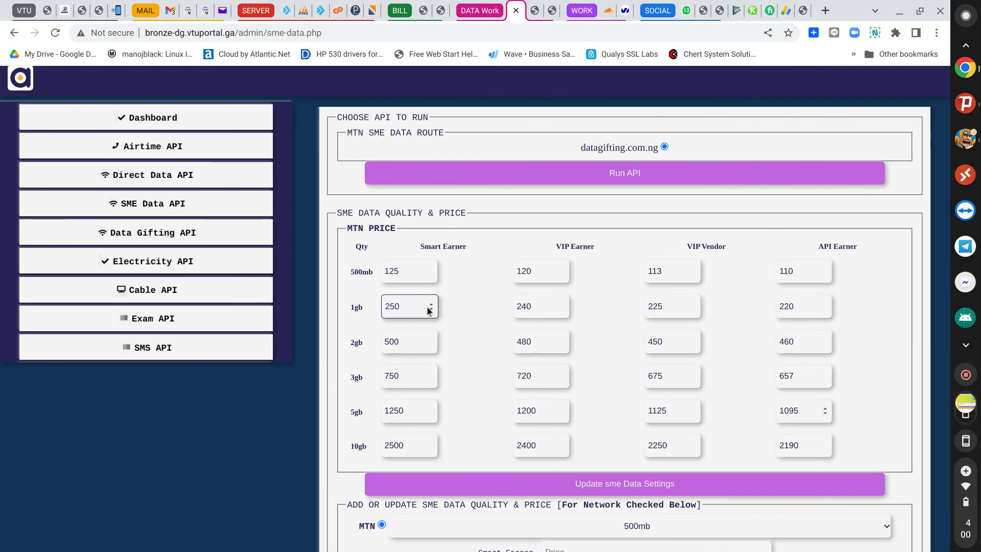
{"action": "scroll", "coordinate": [419, 309], "scroll_direction": "down", "scroll_amount": 2}
{"action": "scroll", "coordinate": [582, 344], "scroll_direction": "down", "scroll_amount": 2}
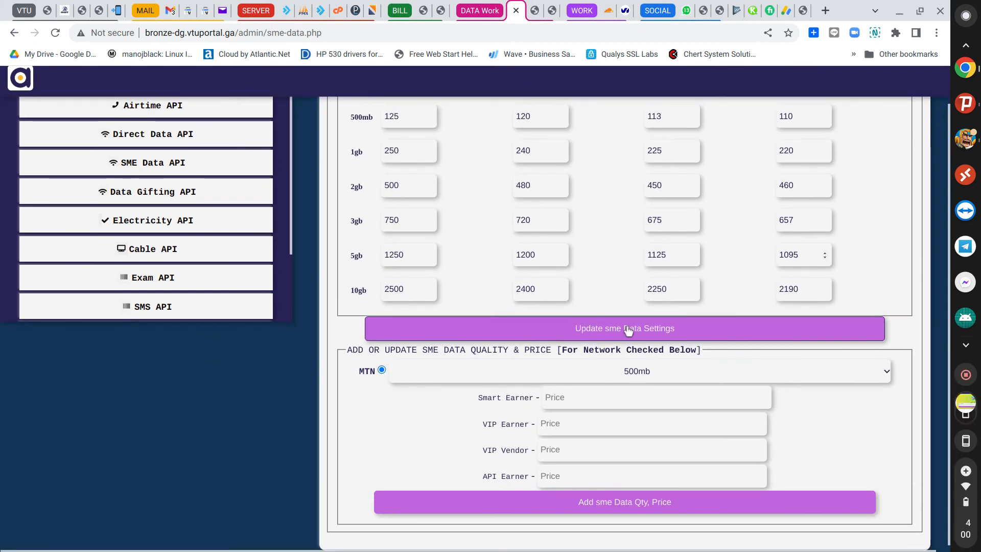